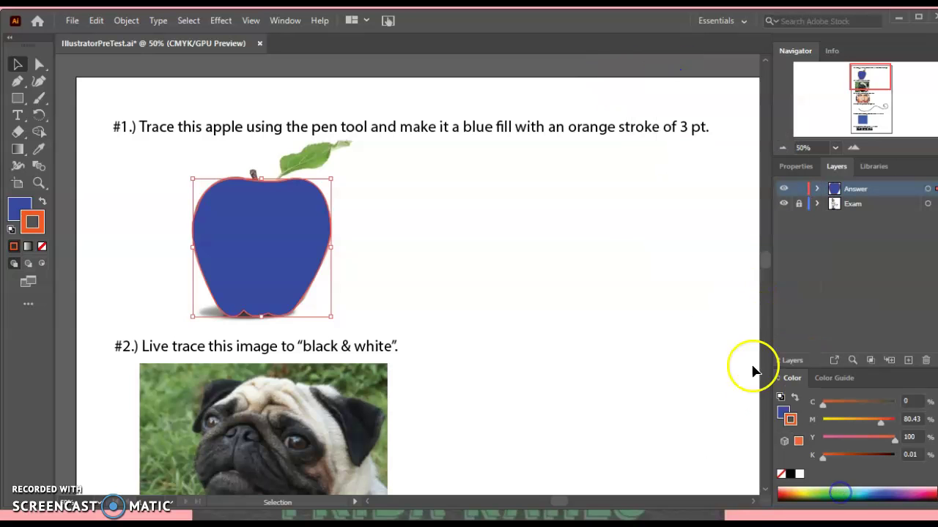
Set the blue apple shape's stroke weight to 3 pt and dock the stroke settings with the color settings.
left_click(285, 20)
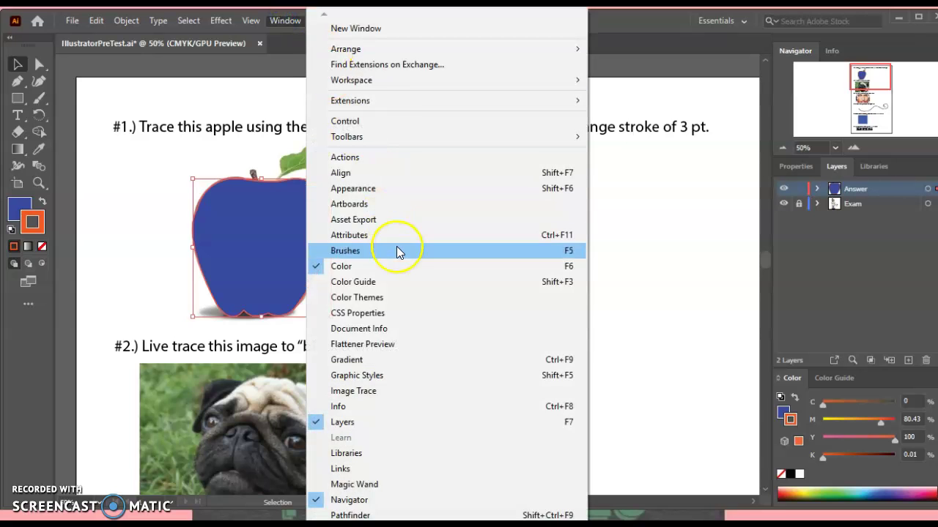
mouse_move(330, 523)
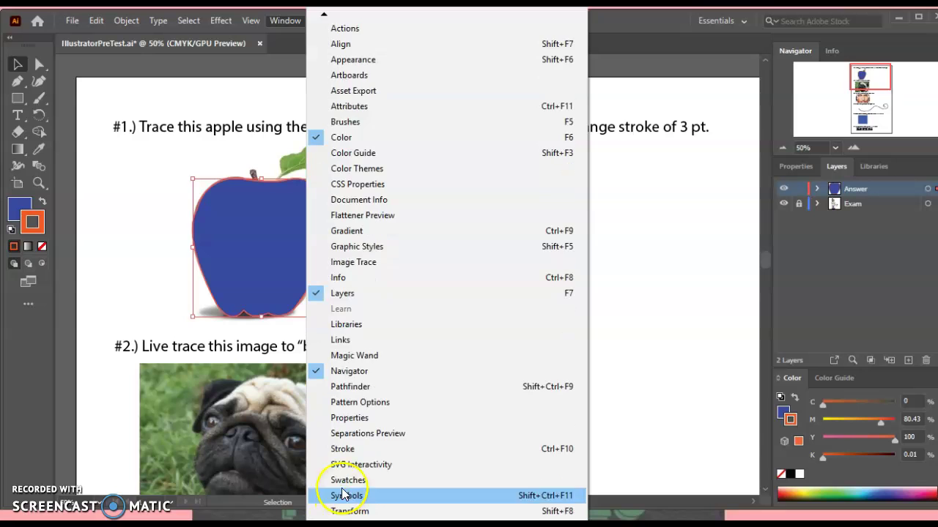
left_click(351, 453)
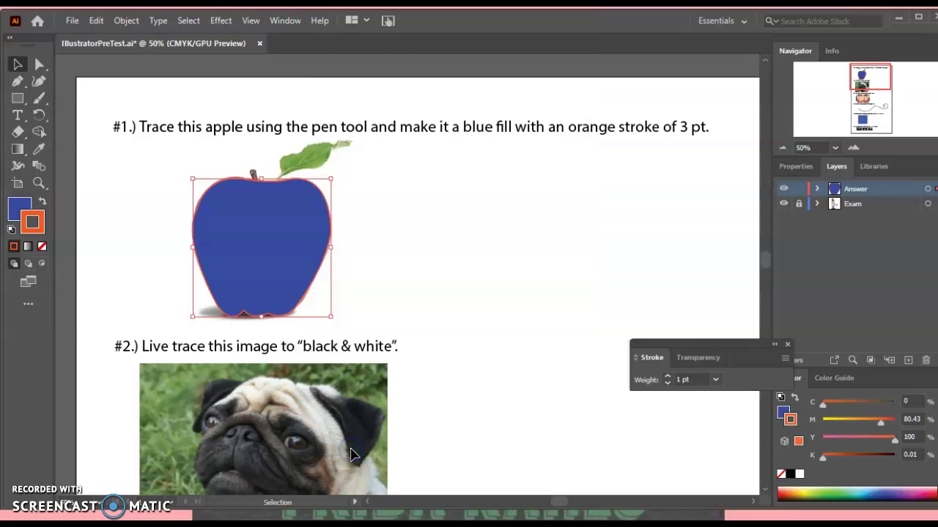
left_click(670, 379)
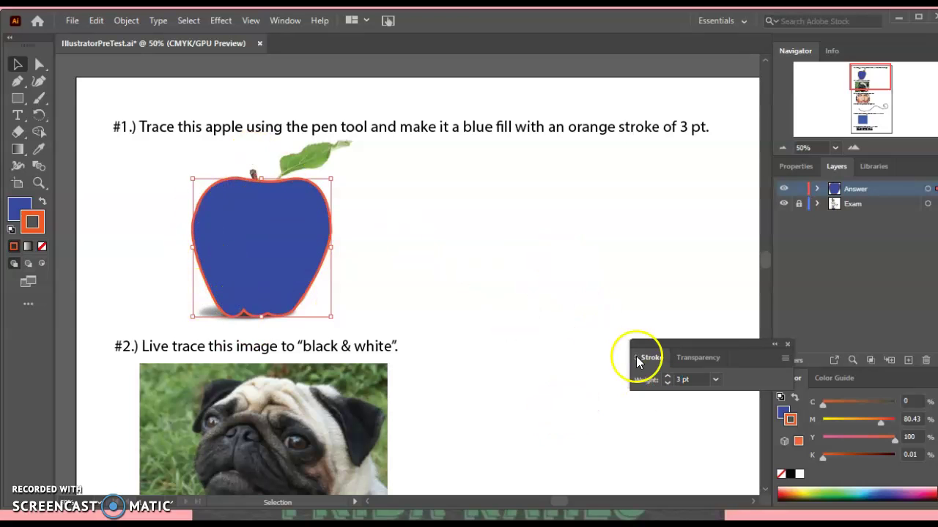
mouse_move(649, 353)
left_mouse_down()
mouse_move(771, 452)
mouse_move(855, 379)
left_mouse_up()
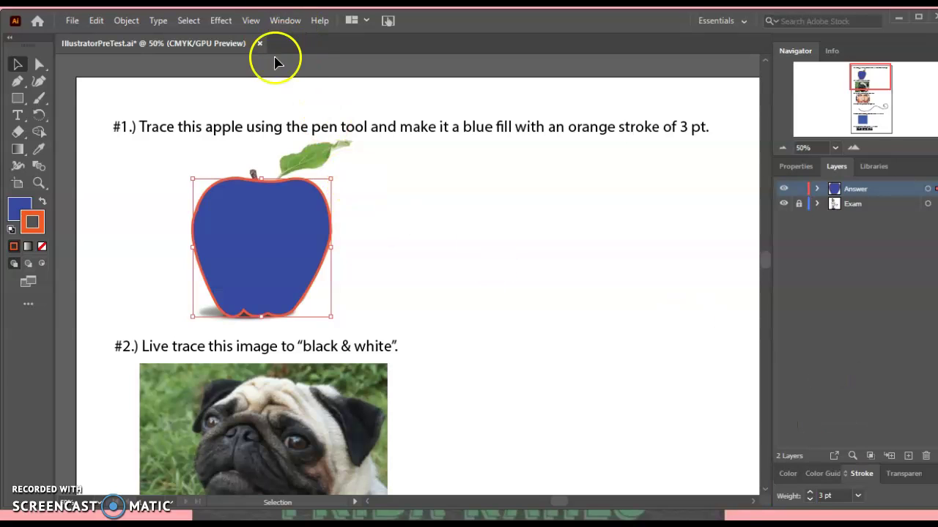
left_click(464, 205)
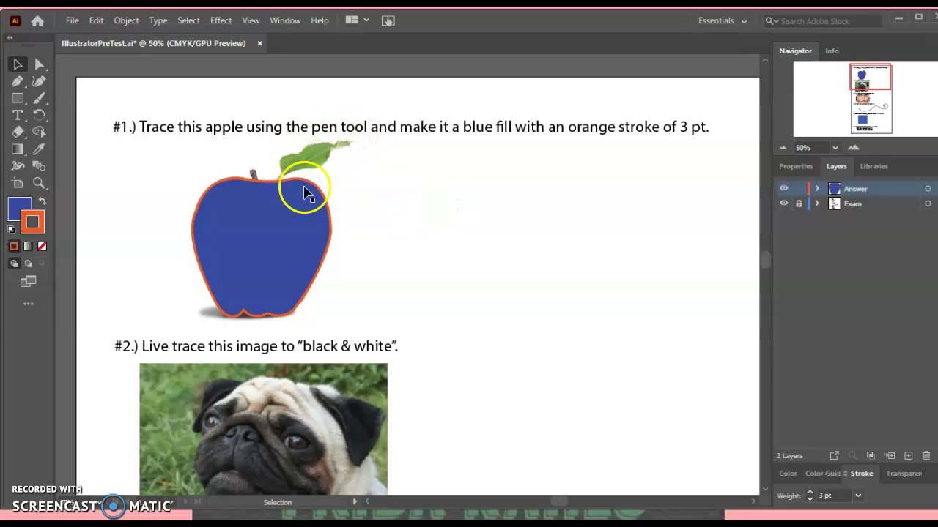
Unlock the Exam layer and open the Image Trace settings for the pug photo.
scroll(382, 230, "down", 5)
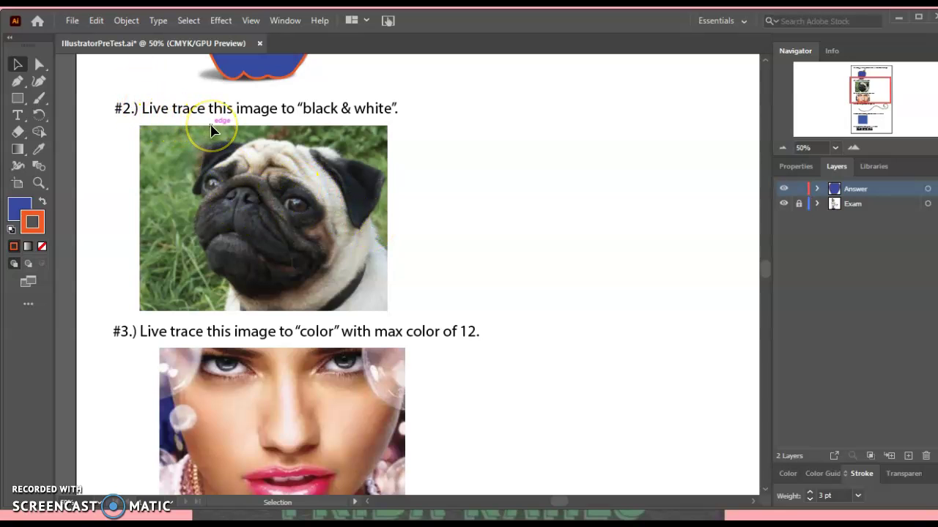
left_click(798, 204)
left_click(279, 238)
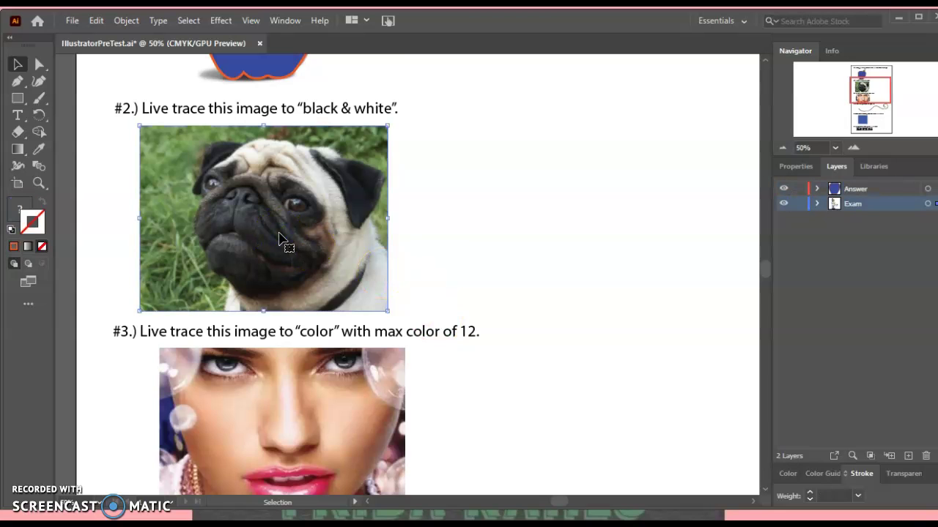
left_click(286, 22)
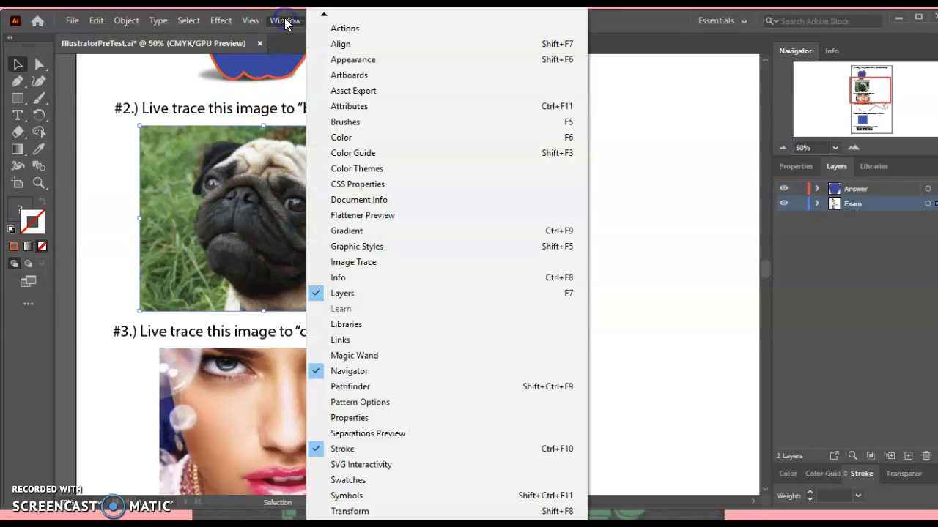
left_click(370, 264)
mouse_move(327, 375)
left_mouse_down()
mouse_move(506, 210)
mouse_move(589, 99)
left_mouse_up()
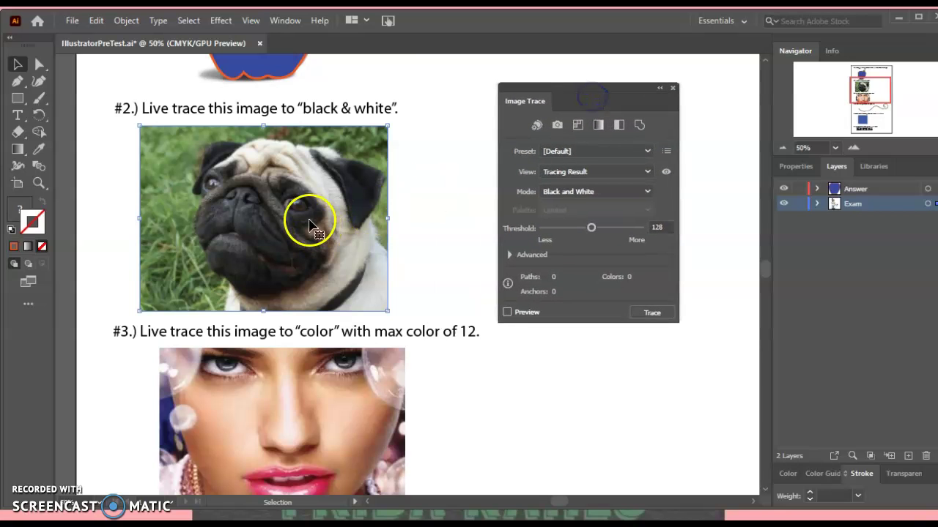
left_click(18, 65)
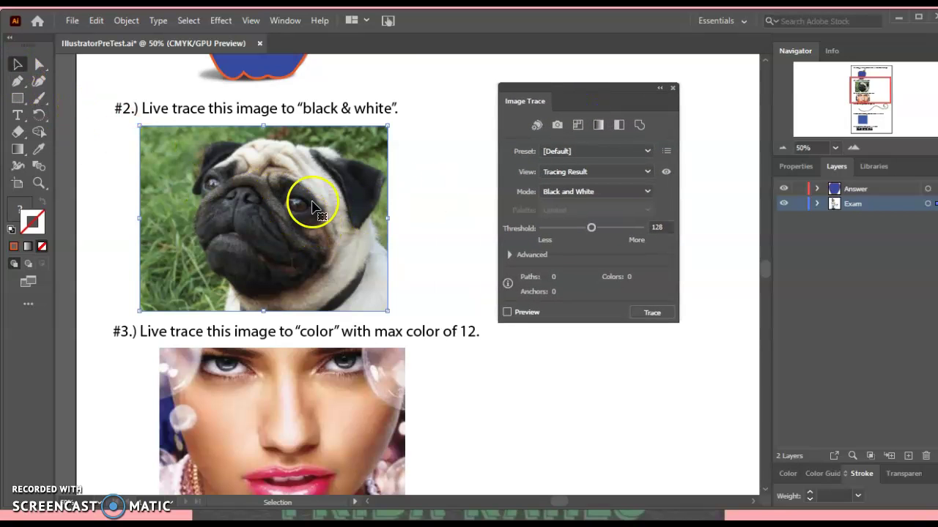
Trace the pug photo with the Black and White Logo preset and lower the threshold to 97.
left_click(617, 155)
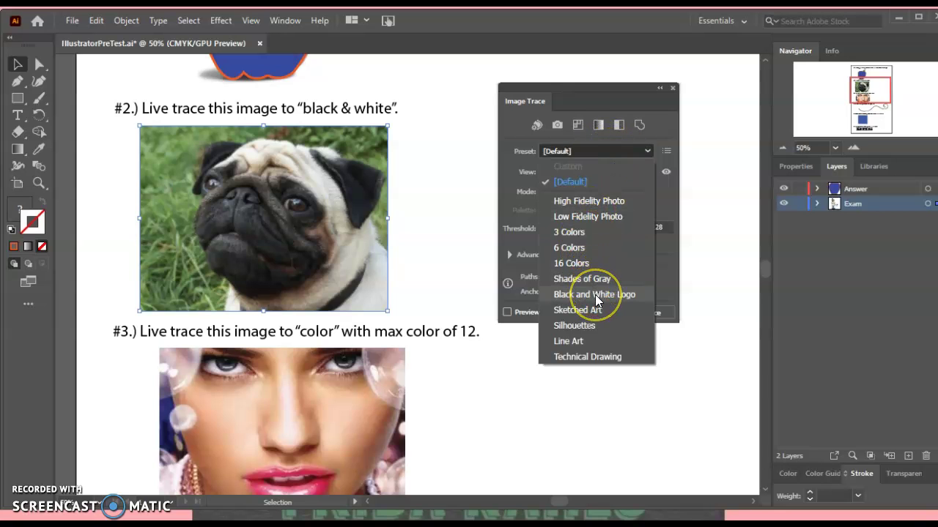
left_click(594, 294)
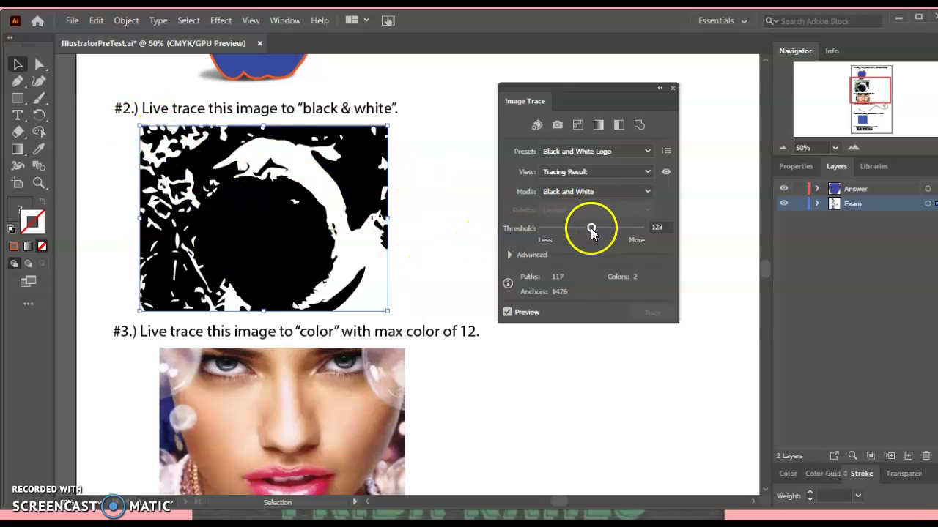
mouse_move(589, 238)
left_mouse_down()
mouse_move(560, 233)
mouse_move(580, 238)
left_mouse_up()
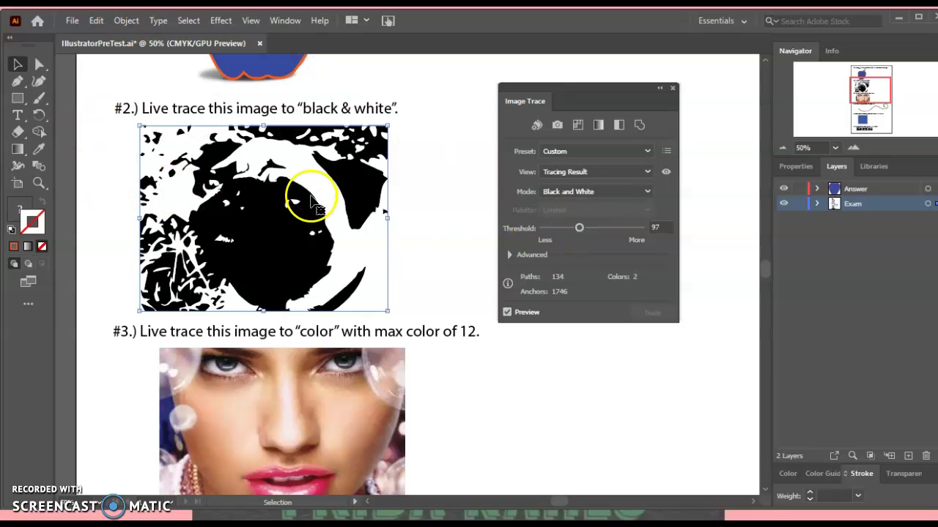
left_click(437, 169)
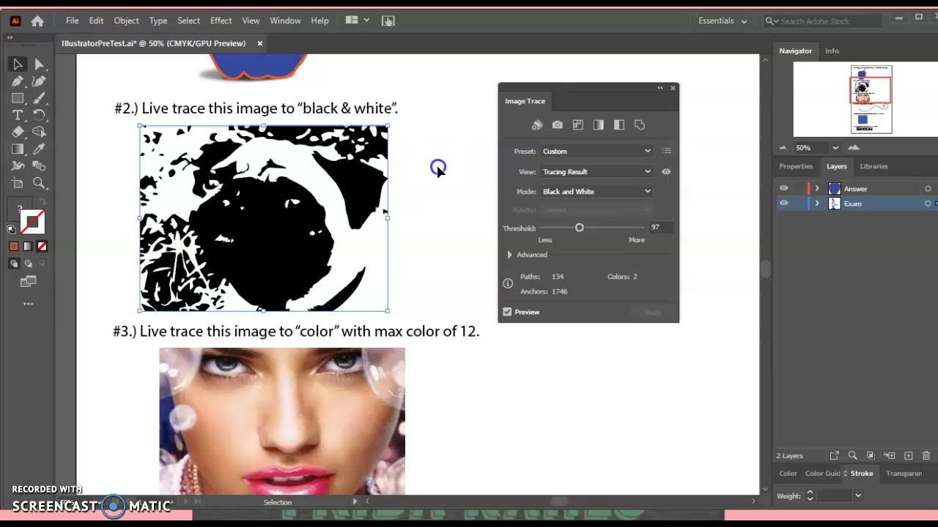
Expand the traced pug image with both Object and Fill included.
left_click(313, 178)
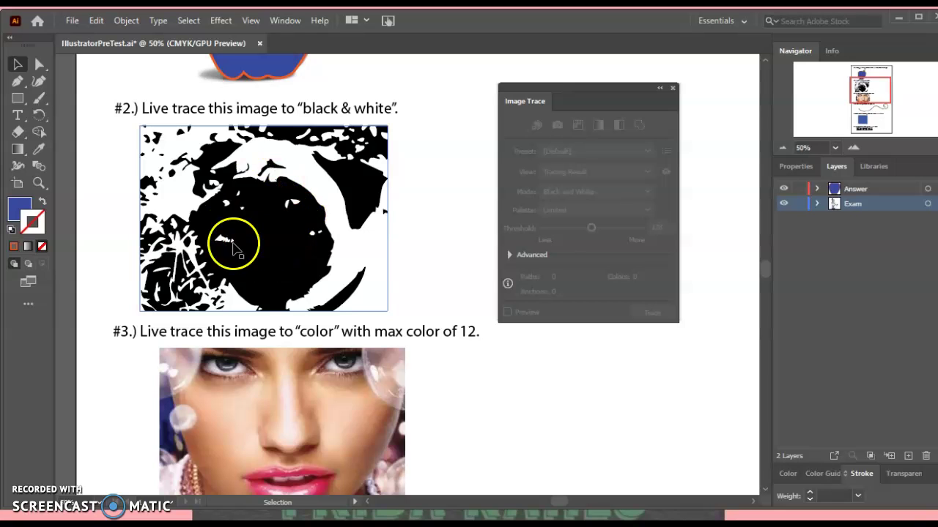
left_click(260, 218)
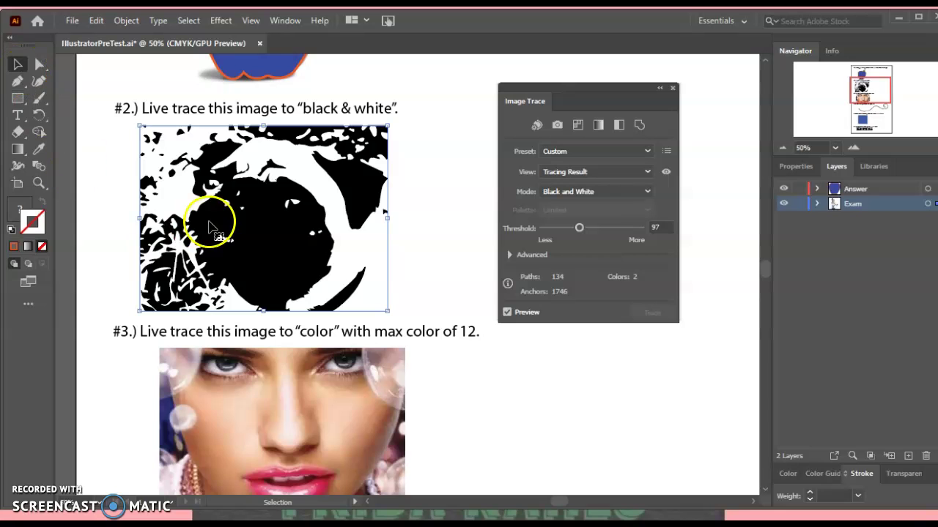
left_click(126, 20)
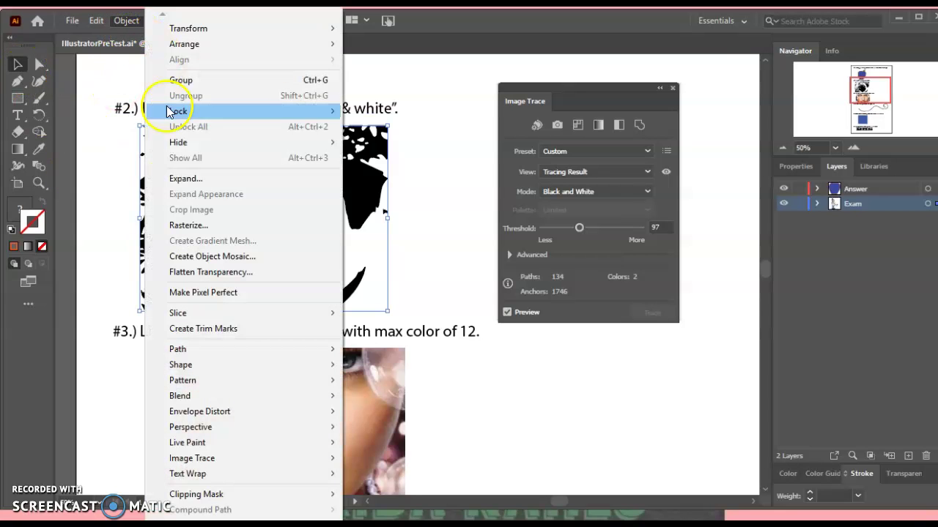
left_click(182, 177)
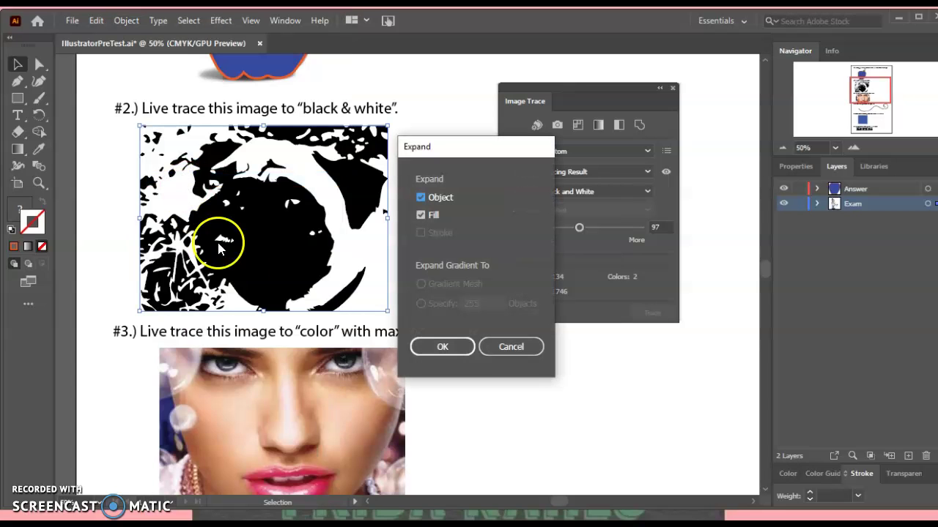
left_click(452, 351)
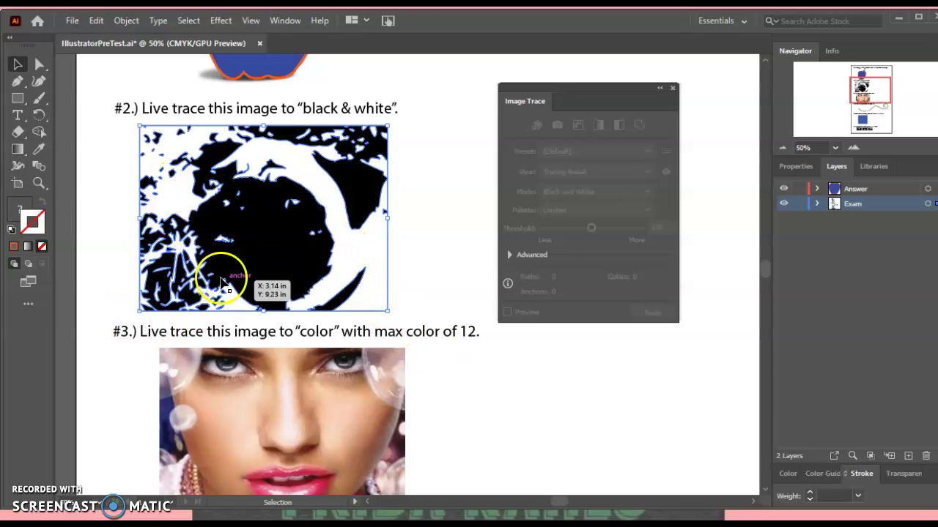
Ungroup the expanded pug tracing twice to separate its shapes, and deselect it.
right_click(246, 196)
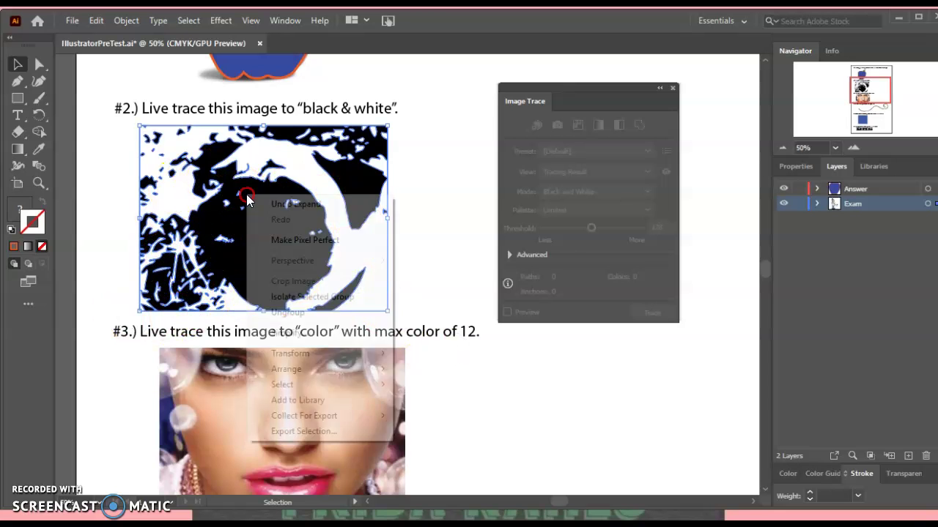
left_click(286, 313)
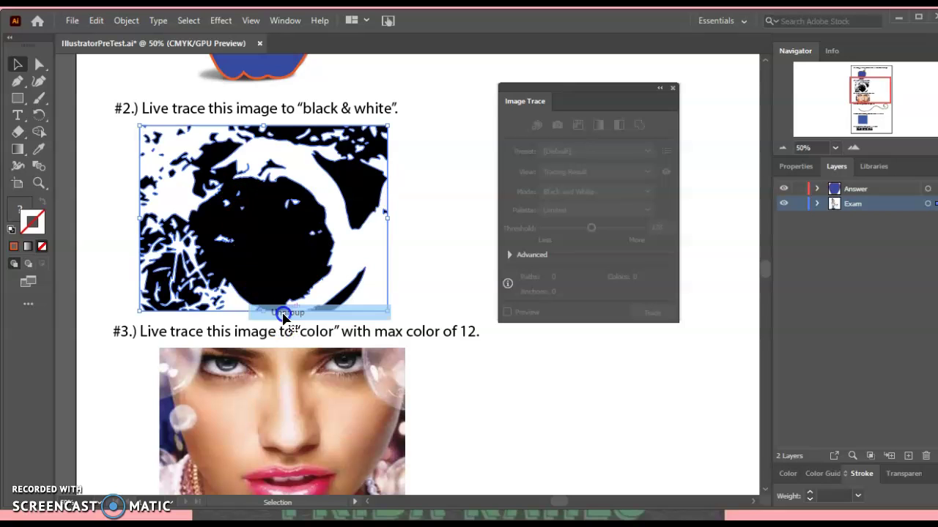
right_click(257, 198)
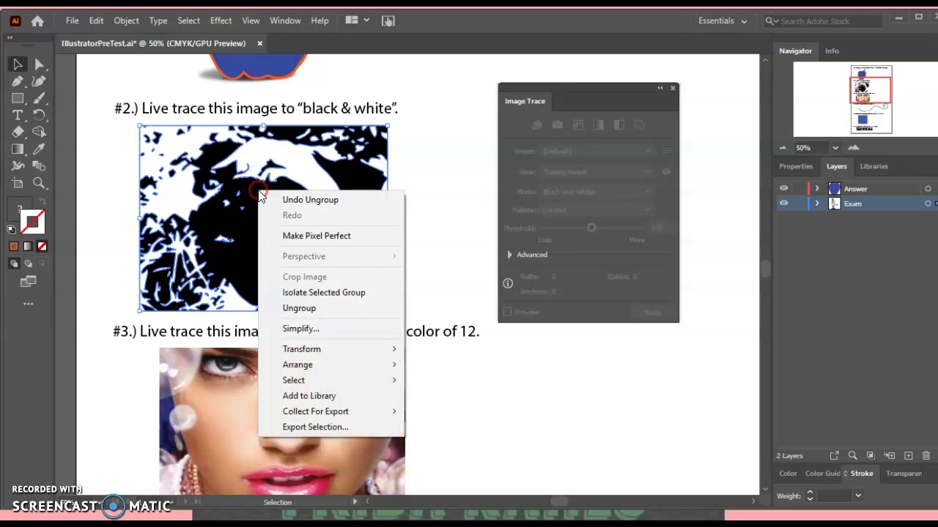
left_click(302, 311)
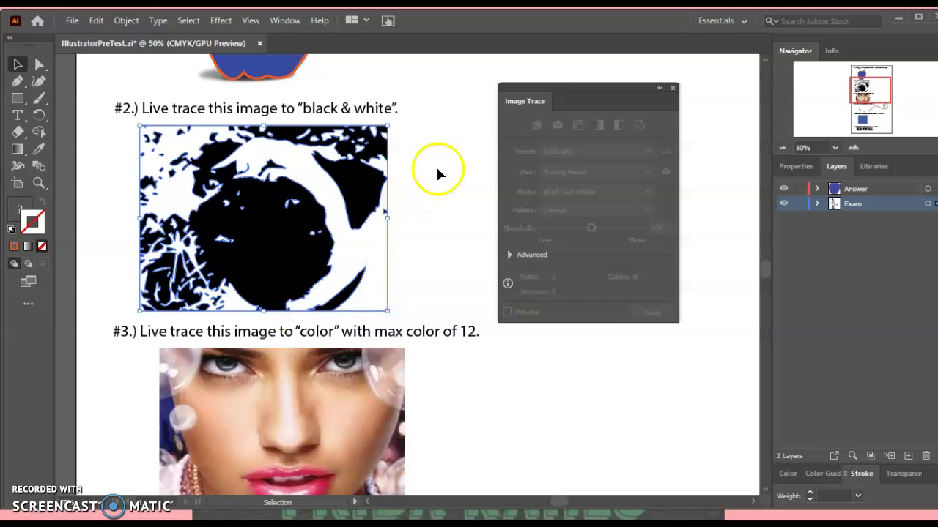
left_click(447, 165)
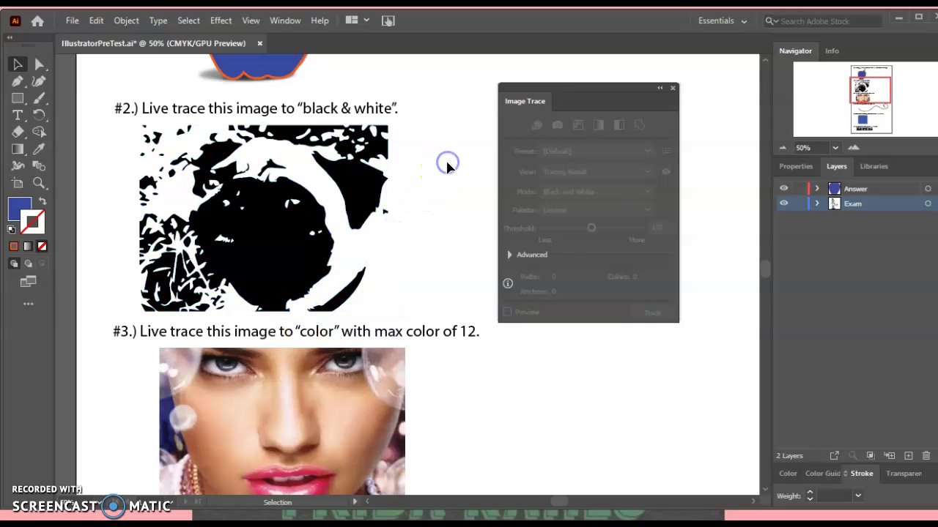
Select the pug's large black face shape and group the color settings with the Image Trace settings.
left_click(364, 188)
left_click(296, 258)
left_click_drag(298, 263, 261, 253)
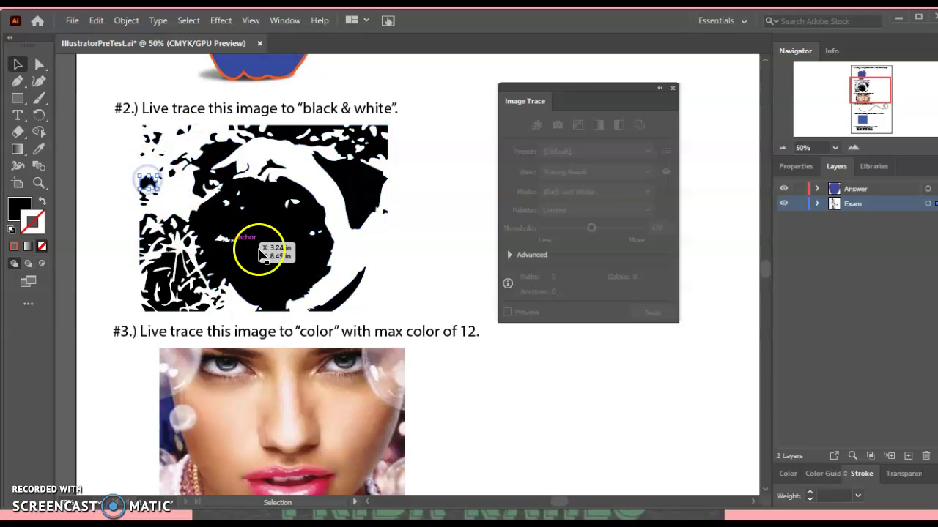
left_click(222, 255)
mouse_move(155, 217)
left_mouse_down()
mouse_move(245, 239)
mouse_move(251, 219)
mouse_move(300, 210)
mouse_move(282, 212)
left_mouse_up()
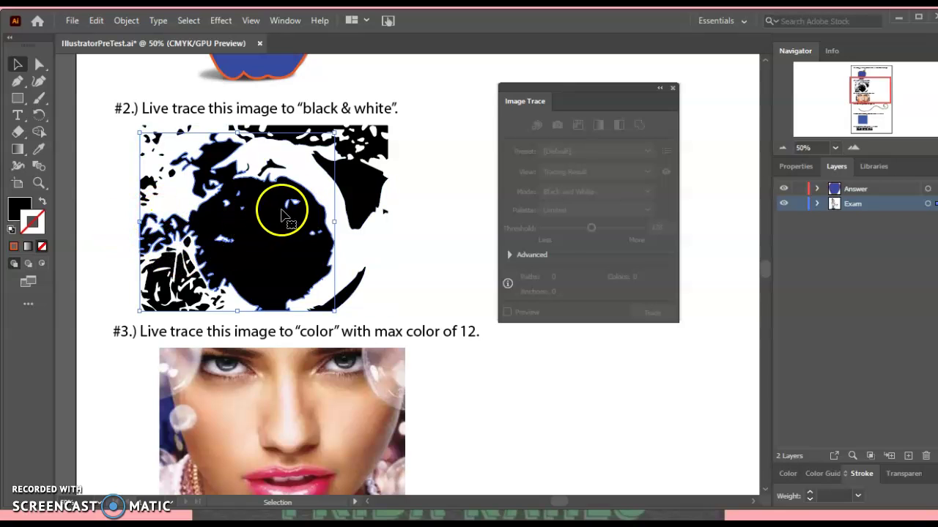
mouse_move(788, 474)
left_mouse_down()
mouse_move(642, 300)
mouse_move(569, 104)
left_mouse_up()
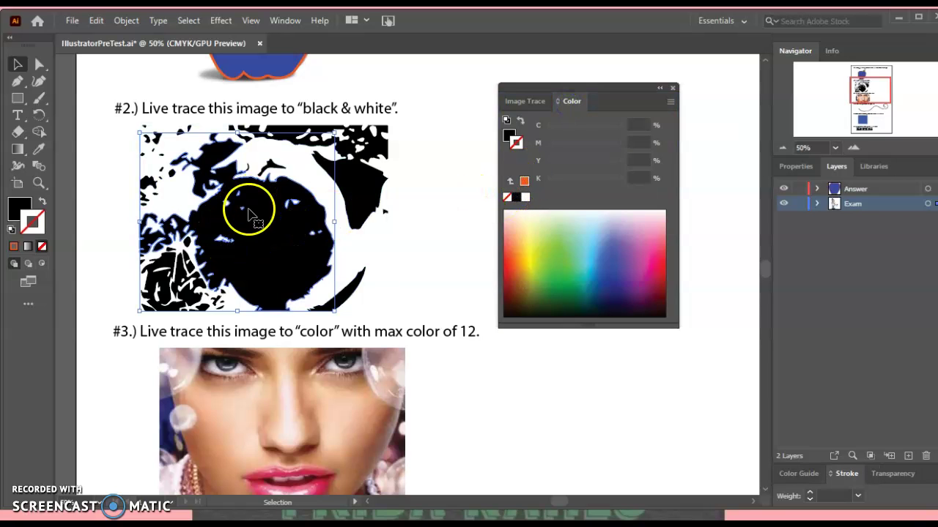
Try to recolor the black face shape's fill with a bright pinkish red.
double_click(14, 210)
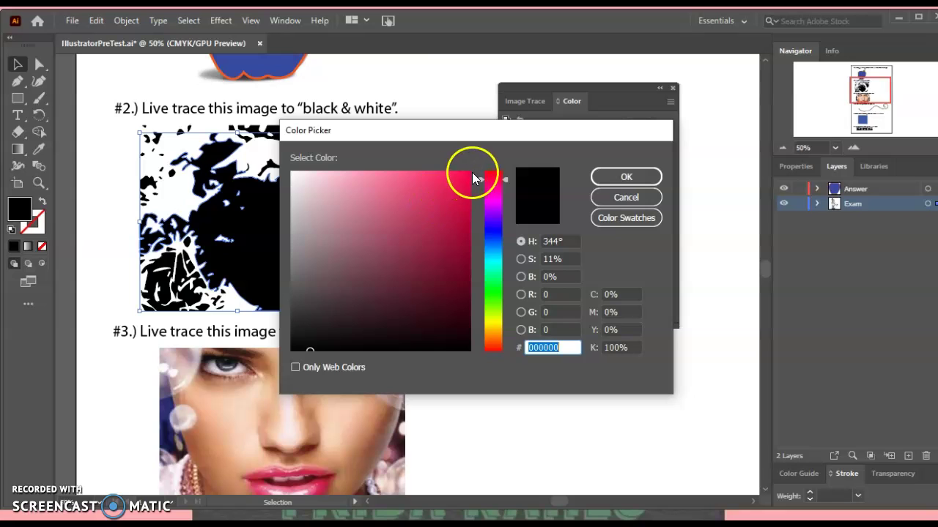
left_click(470, 178)
left_click(618, 179)
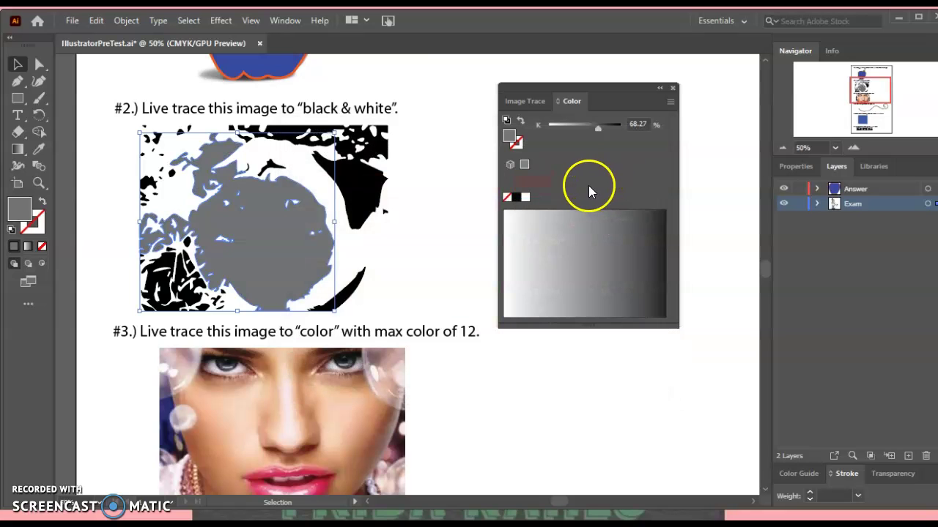
Switch the color model from grayscale to RGB and give the pug's face shape a red fill of F40B0B.
right_click(587, 101)
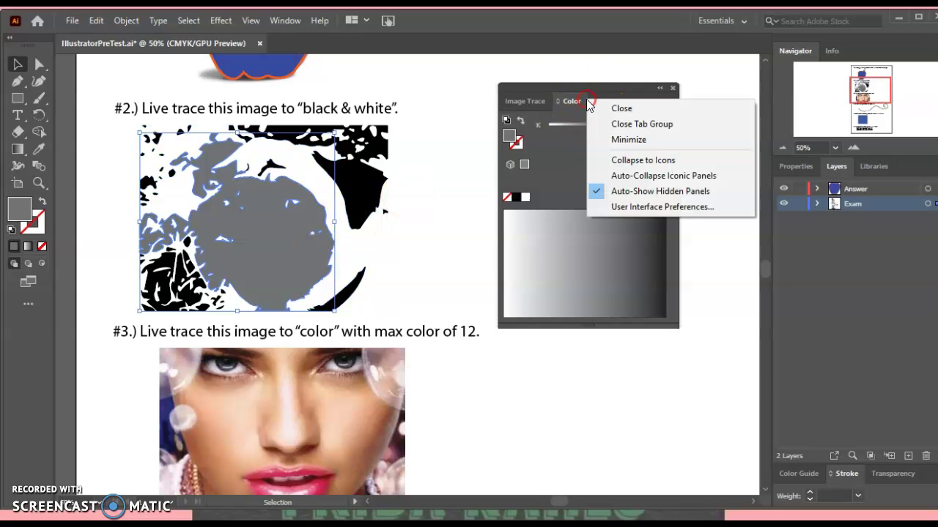
left_click(575, 99)
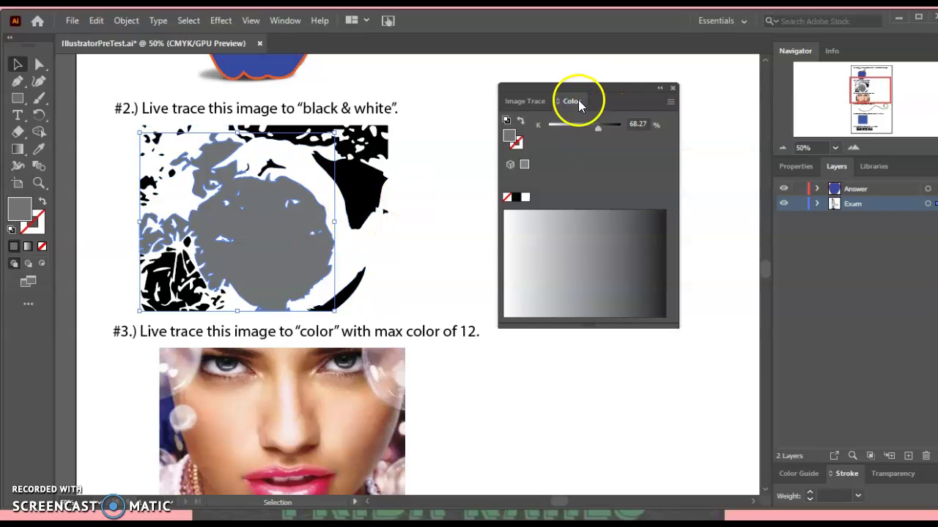
left_click(668, 104)
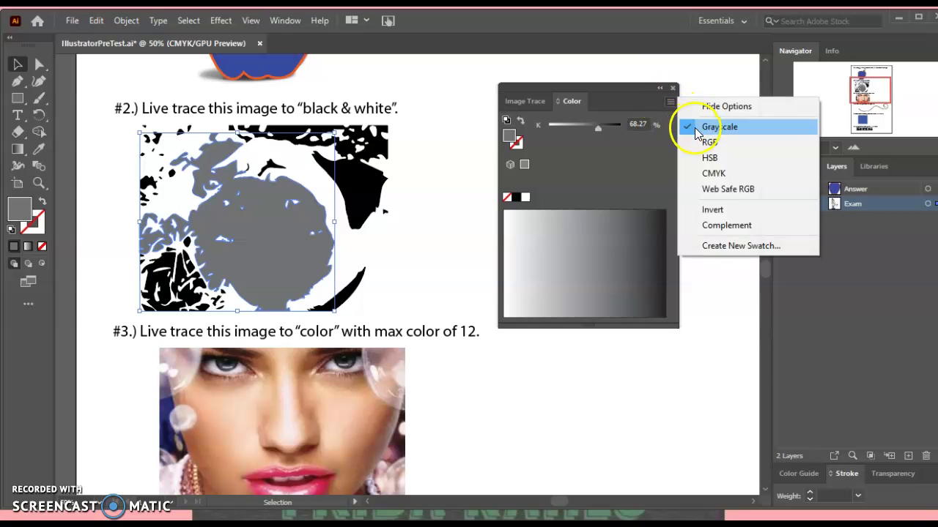
left_click(707, 142)
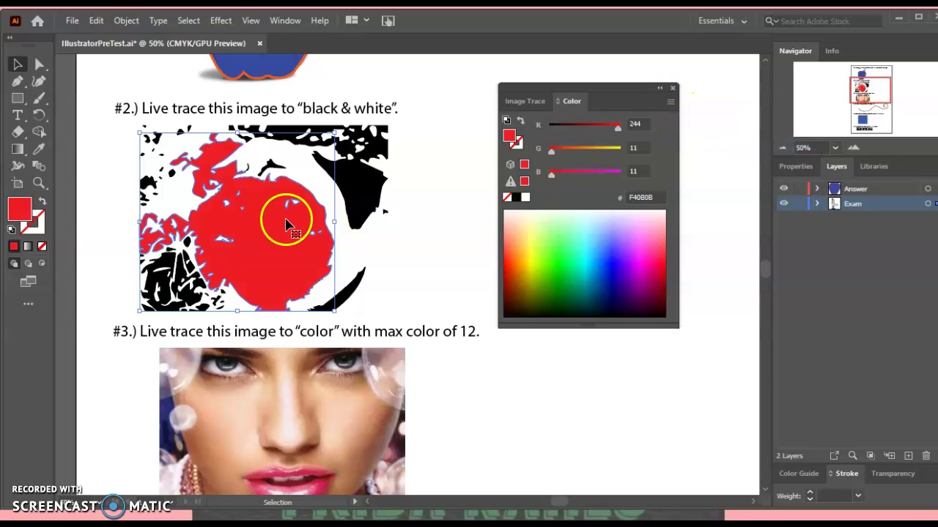
Give the large black background shape beside the pug's red face a blue fill of 0D07E5, using the RGB color model.
left_click(360, 185)
double_click(30, 232)
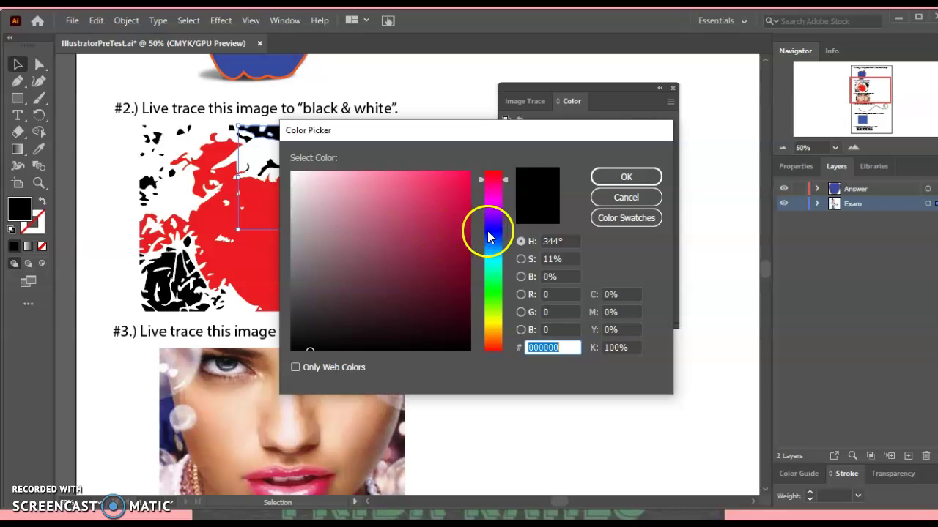
left_click(487, 231)
left_click(464, 189)
left_click(615, 178)
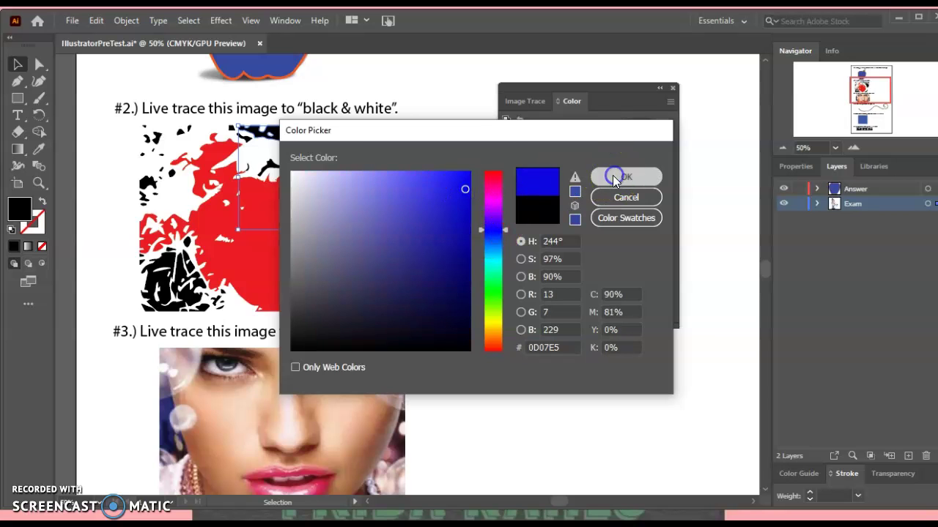
left_click(671, 101)
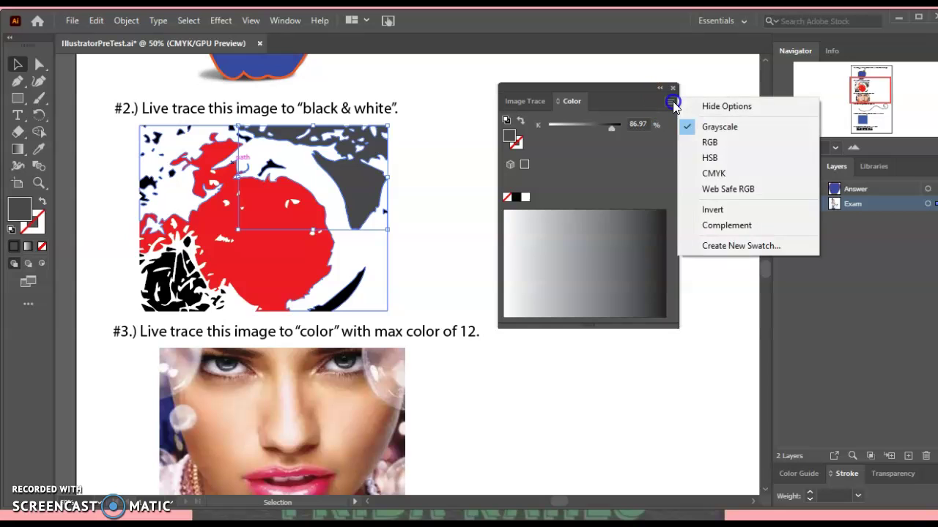
left_click(706, 147)
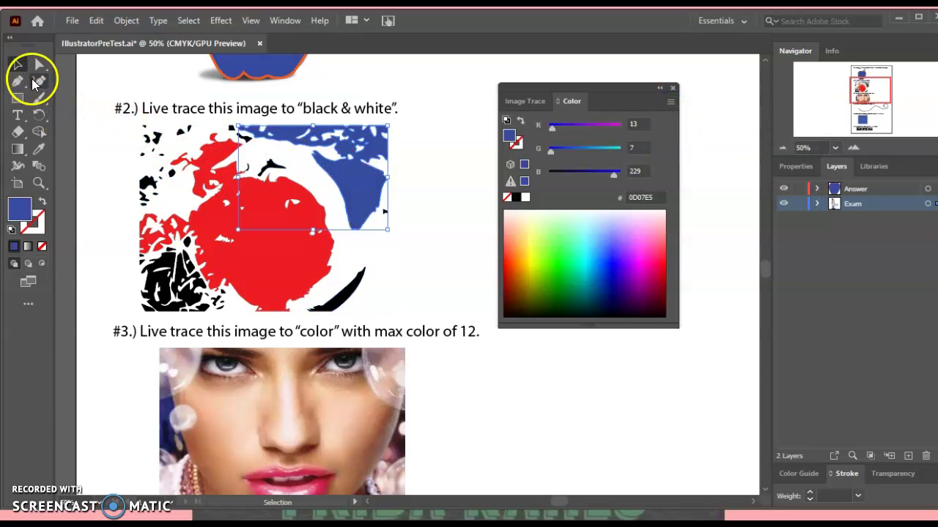
Select all the shapes of the recolored pug tracing, group them, and shift the group slightly.
left_click(12, 60)
left_click(428, 216)
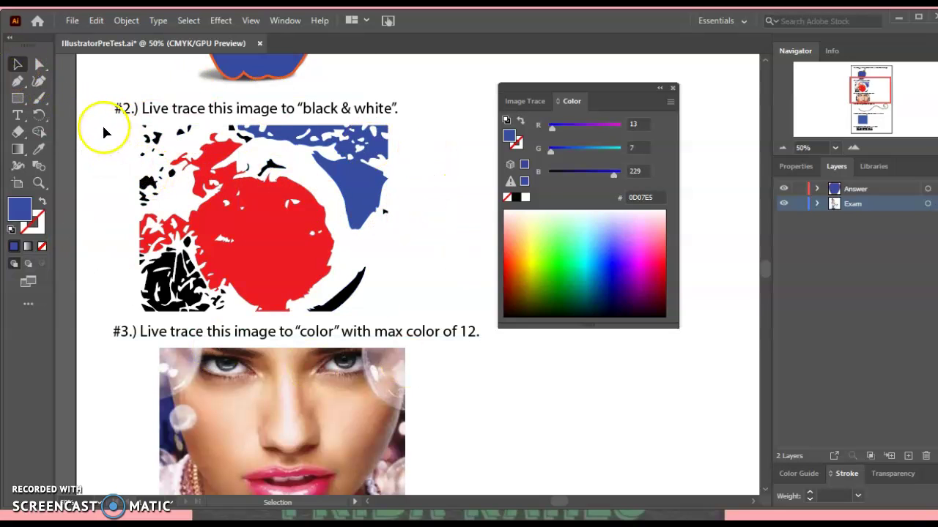
mouse_move(284, 233)
left_mouse_down()
mouse_move(402, 318)
mouse_move(419, 308)
left_mouse_up()
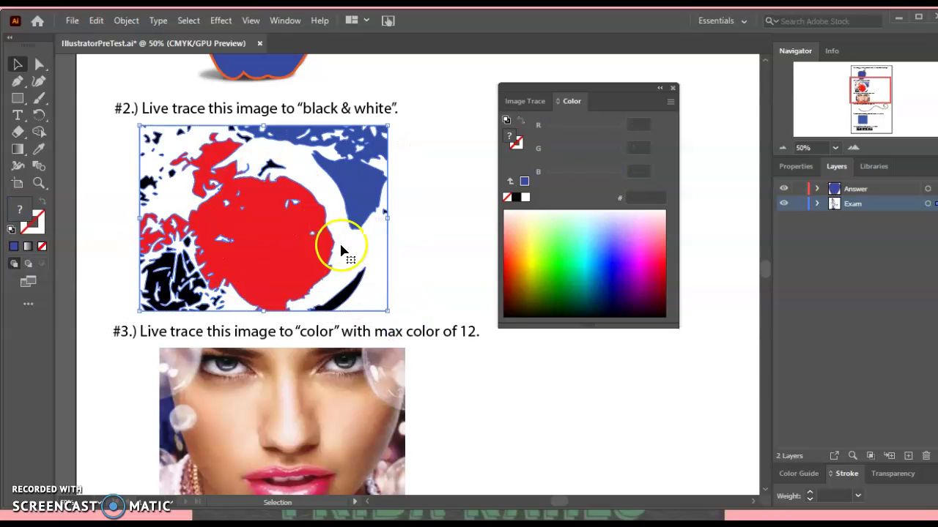
right_click(267, 197)
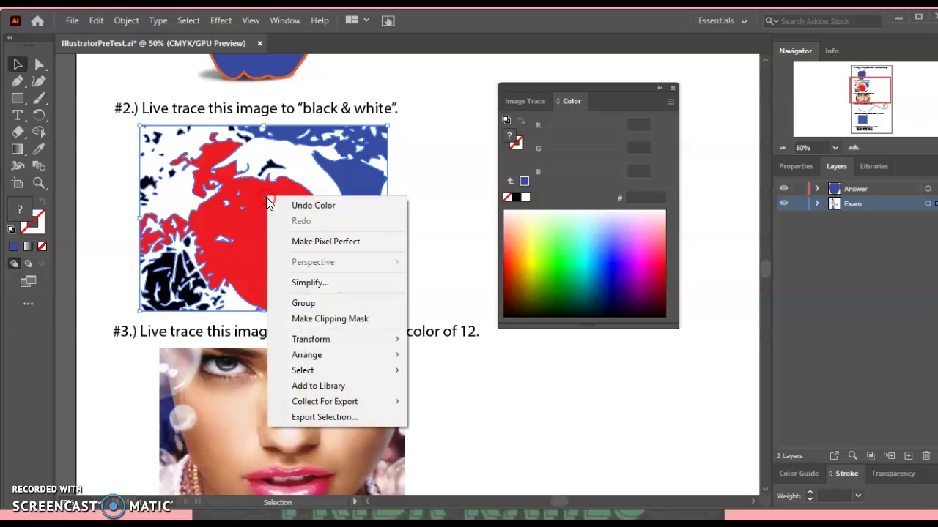
left_click(325, 303)
mouse_move(287, 214)
left_mouse_down()
mouse_move(402, 216)
mouse_move(264, 193)
mouse_move(247, 215)
mouse_move(256, 219)
left_mouse_up()
Trace the woman's face photo under exercise #3 with the 16 Colors preset, and limit the tracing to 12 colors.
scroll(269, 244, "down", 7)
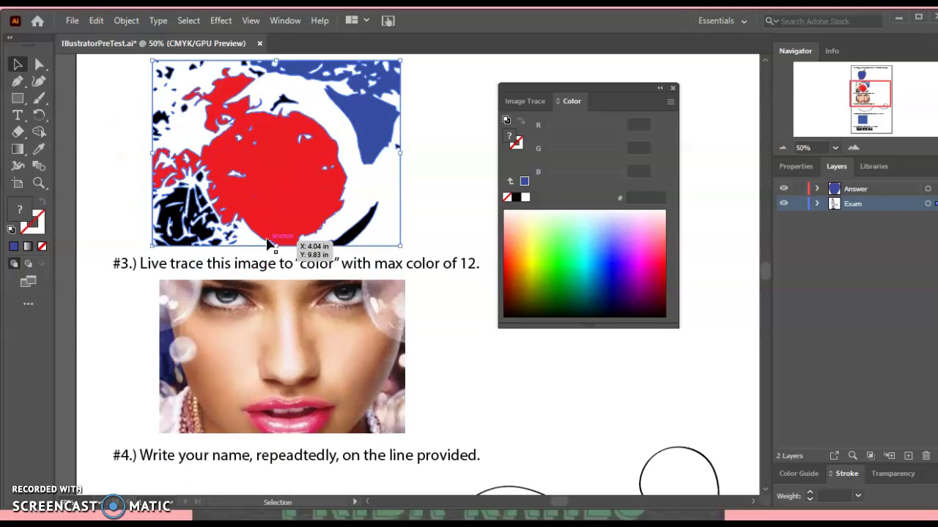
left_click(512, 103)
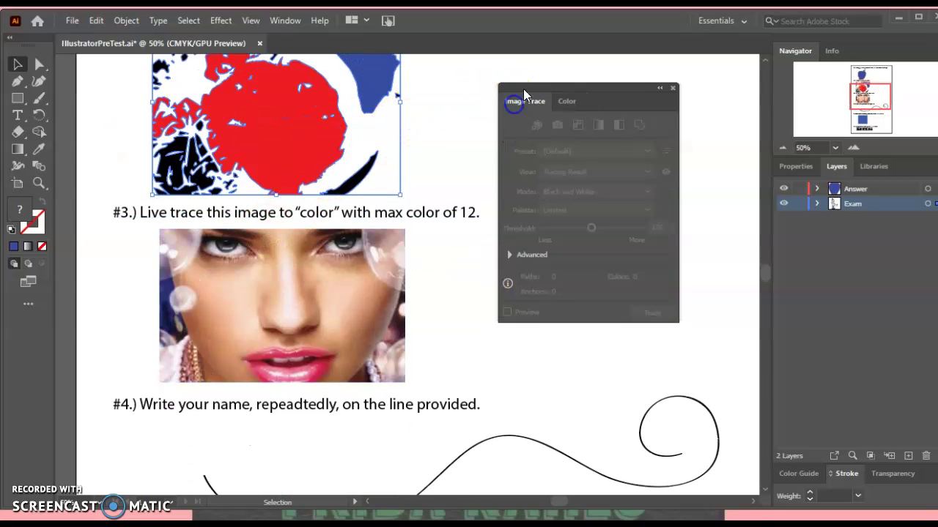
left_click_drag(533, 82, 572, 76)
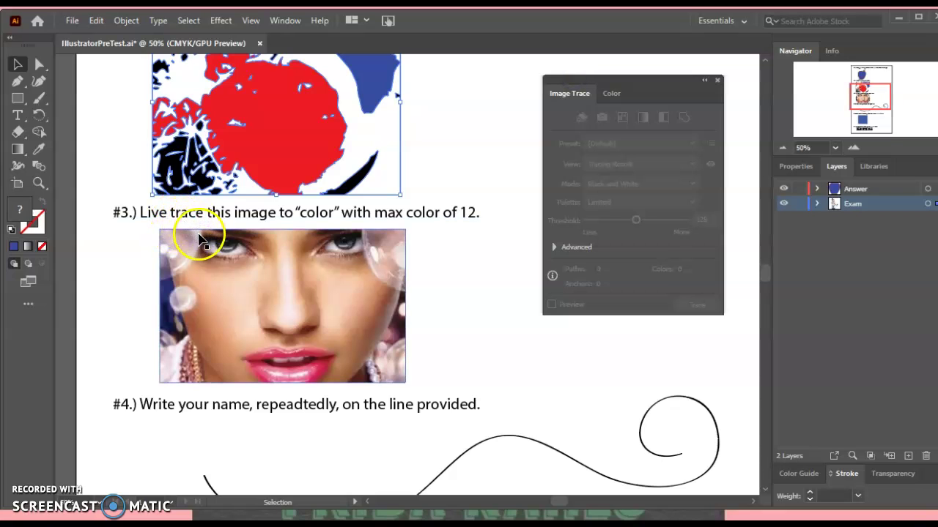
left_click(233, 292)
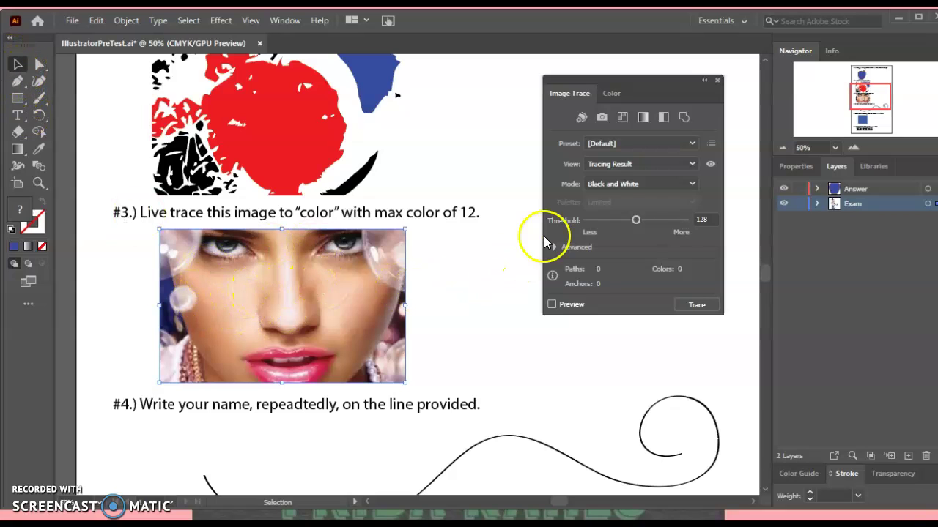
left_click(607, 145)
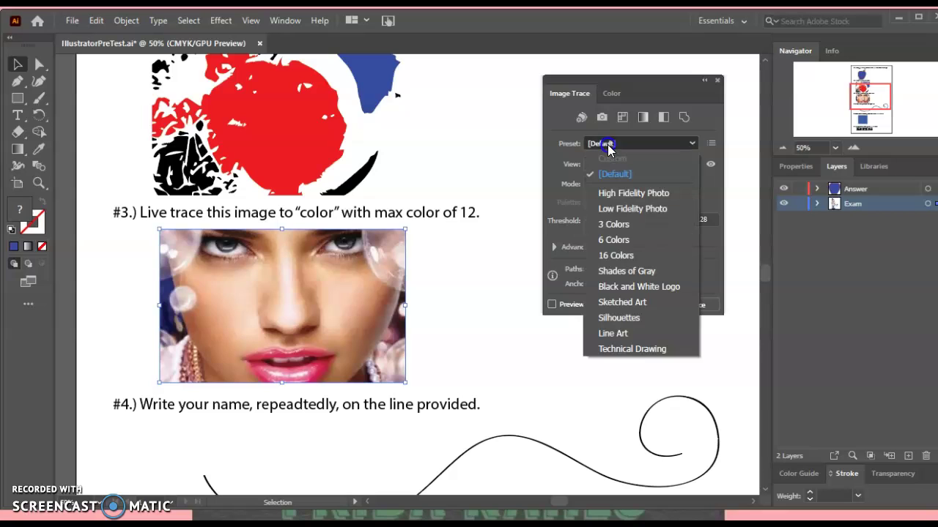
left_click(619, 257)
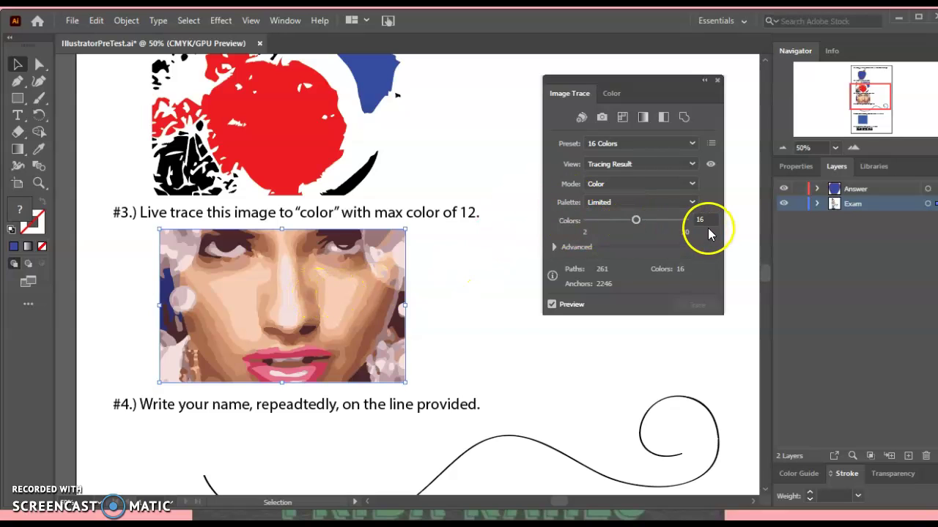
left_click_drag(636, 220, 623, 218)
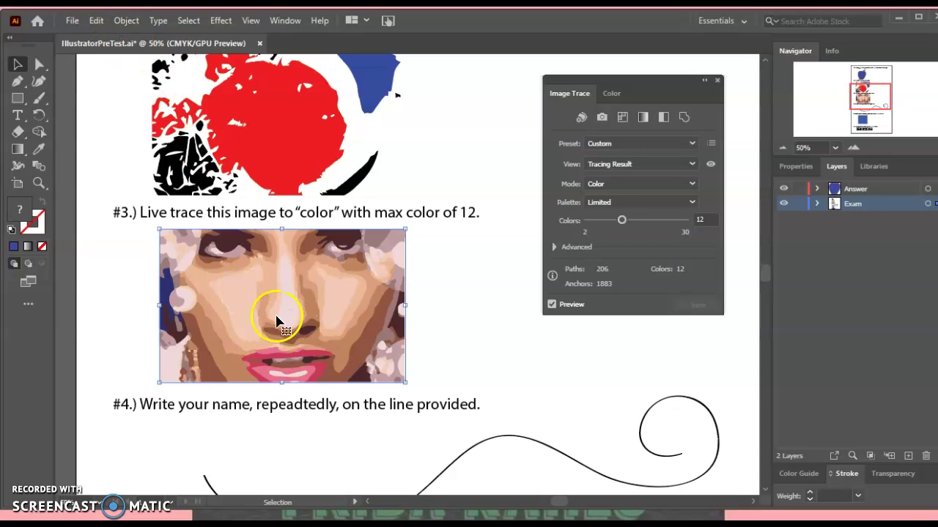
Expand the traced face image into paths, and ungroup it twice to separate its shapes.
left_click(126, 20)
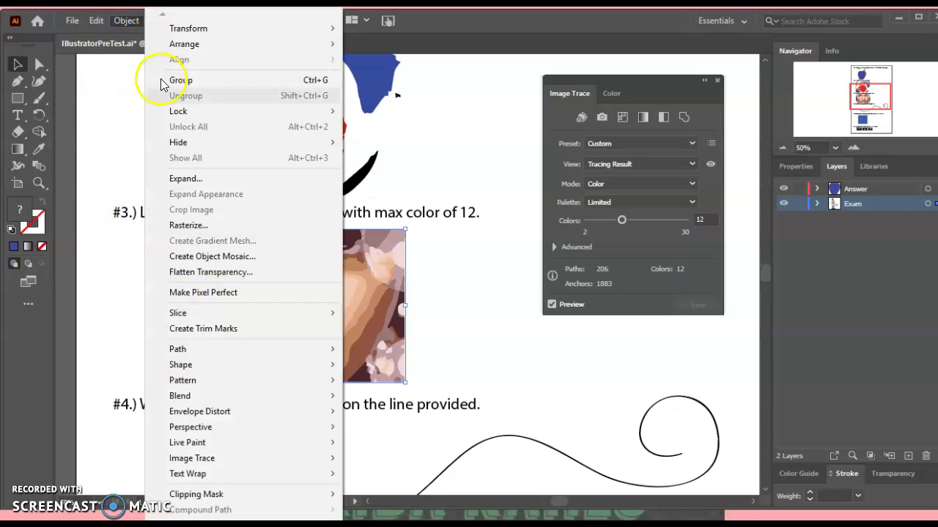
left_click(202, 180)
left_click(432, 347)
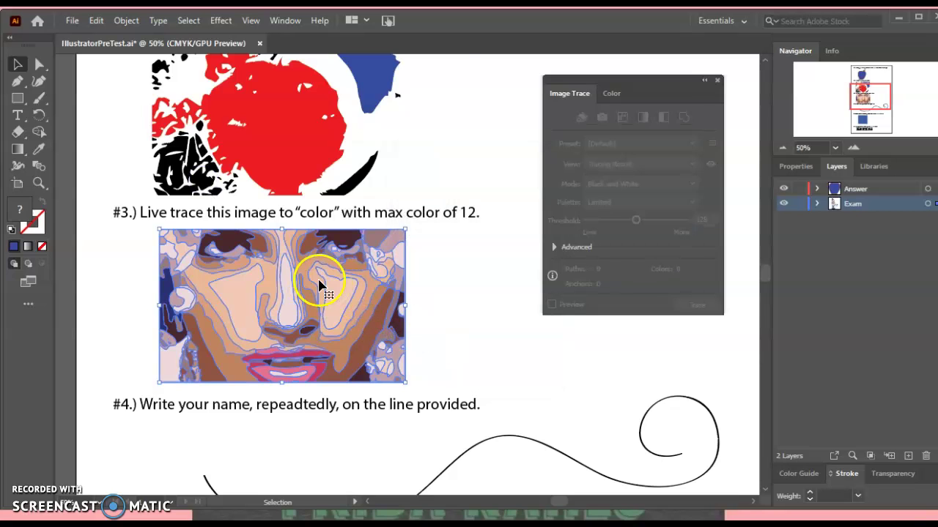
right_click(319, 285)
left_click(359, 151)
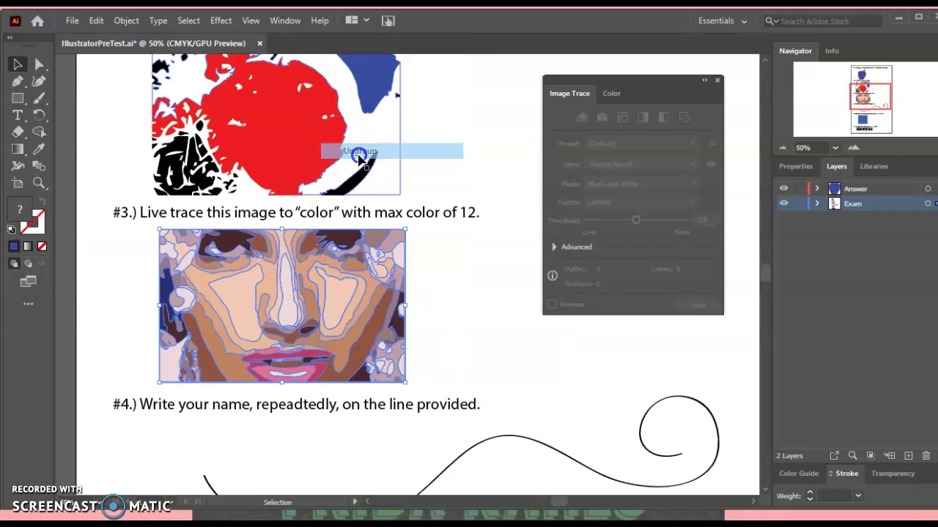
right_click(303, 269)
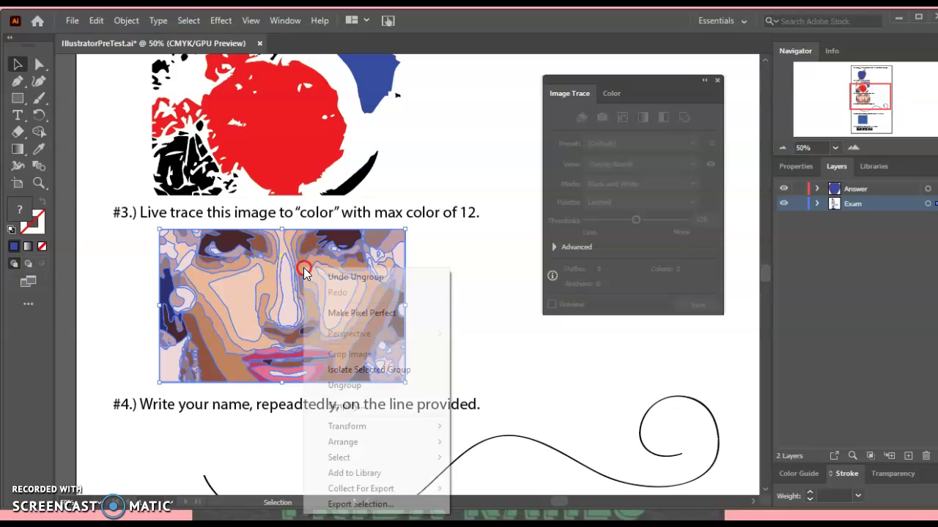
left_click(349, 384)
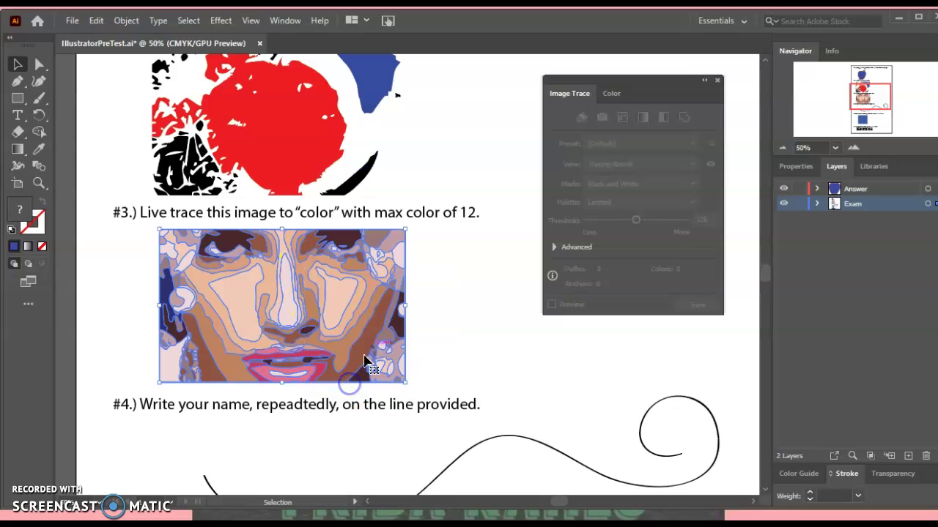
left_click(498, 260)
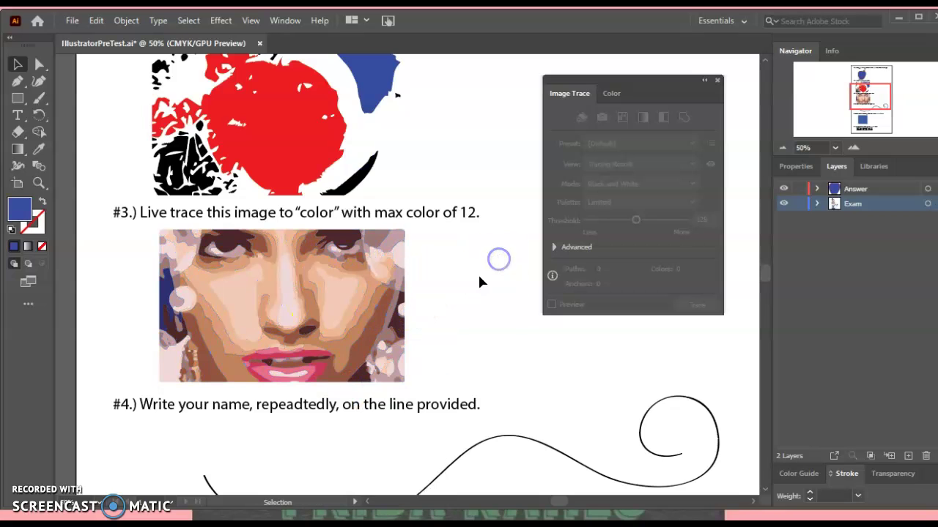
Give the pale highlight shape along the woman's nose a blue fill of 251BE0.
left_click(292, 316)
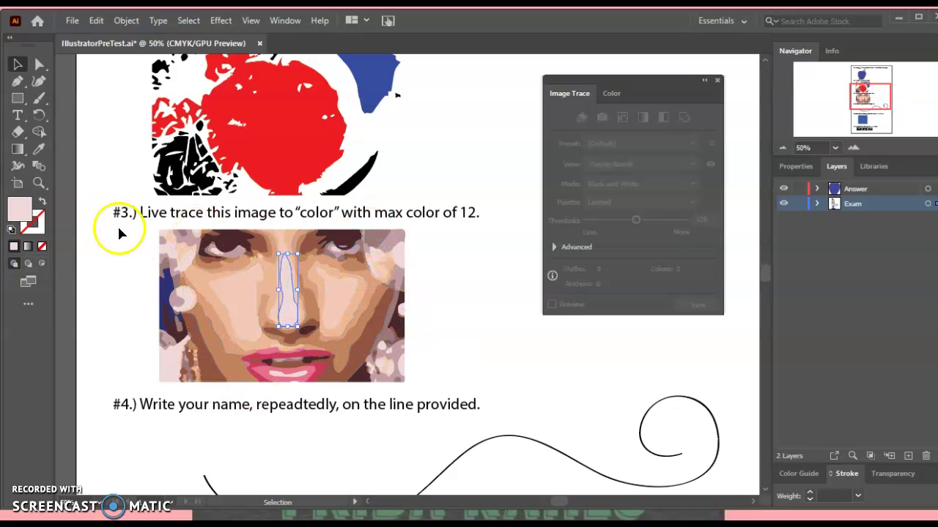
double_click(23, 211)
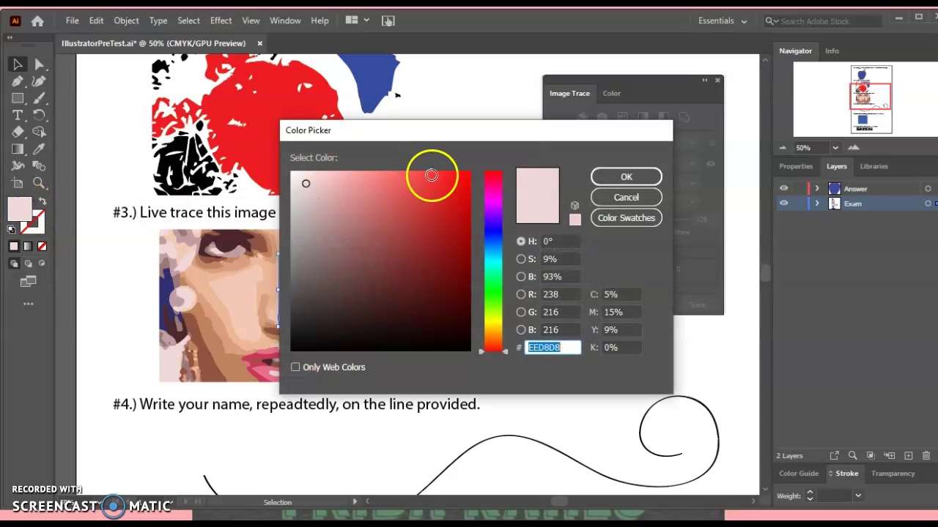
left_click(498, 235)
left_click(448, 192)
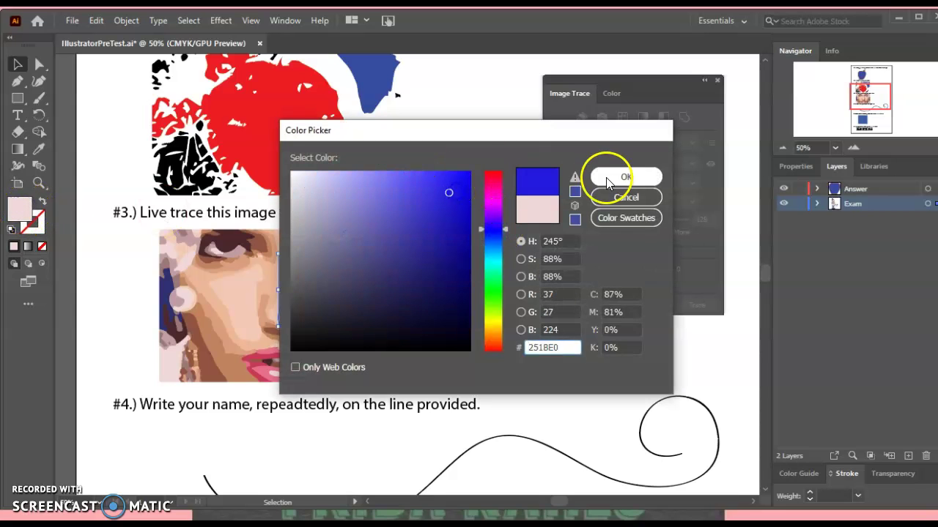
left_click(626, 176)
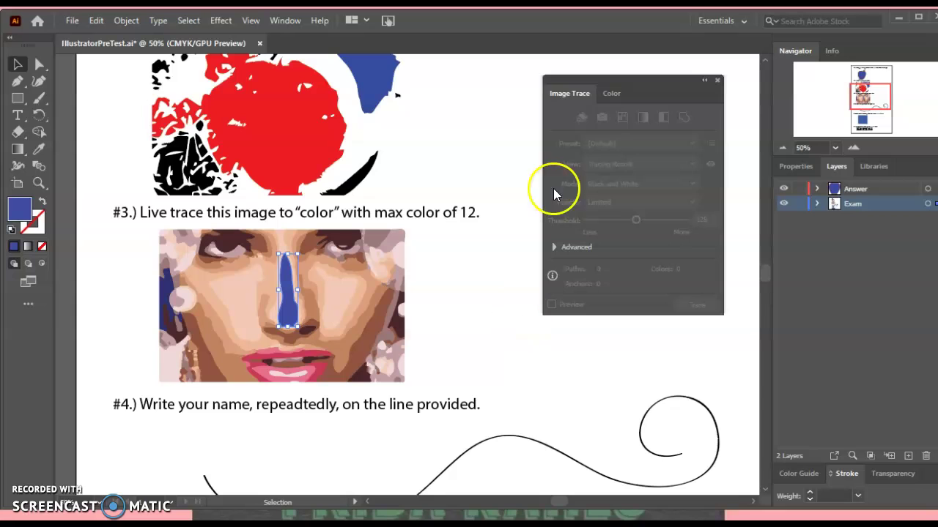
Show the color settings and give the peach cheek shape beside the blue nose a light lavender fill of AEAEED.
left_click(614, 93)
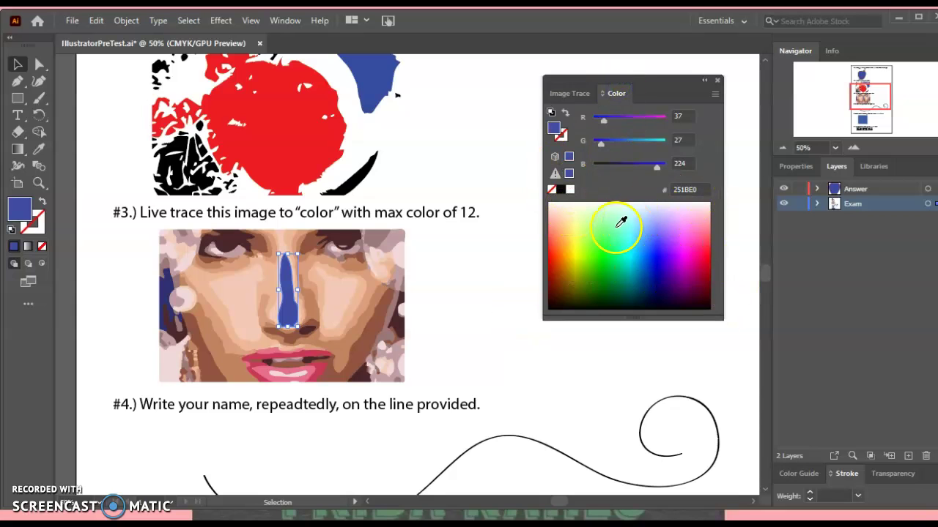
left_click(232, 301)
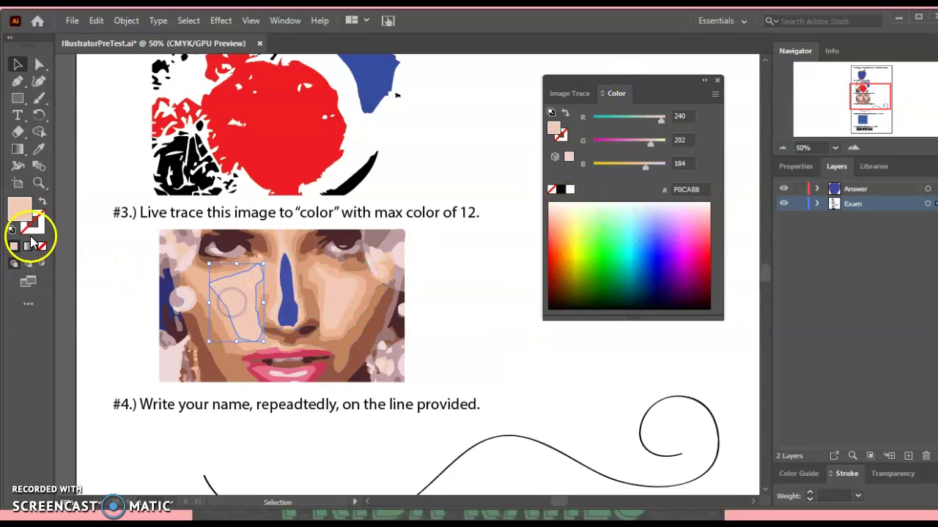
double_click(21, 209)
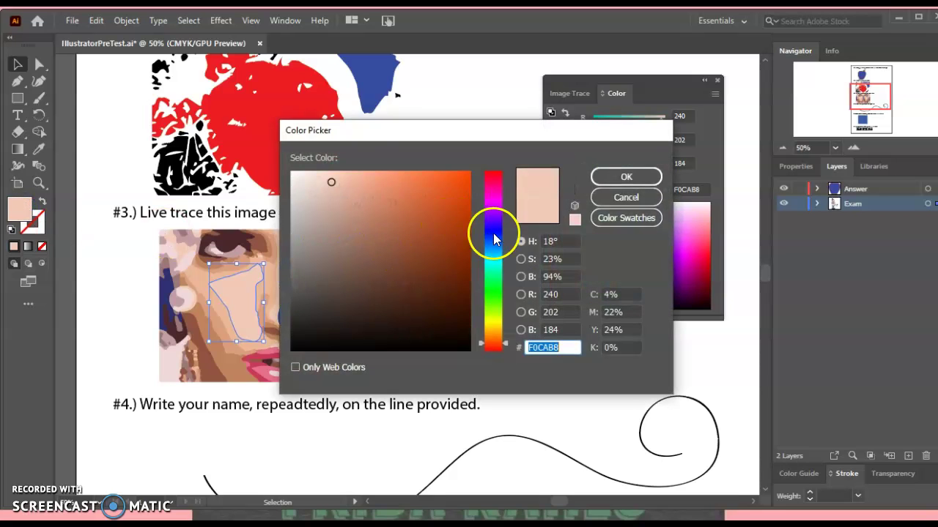
left_click(493, 232)
left_click(339, 183)
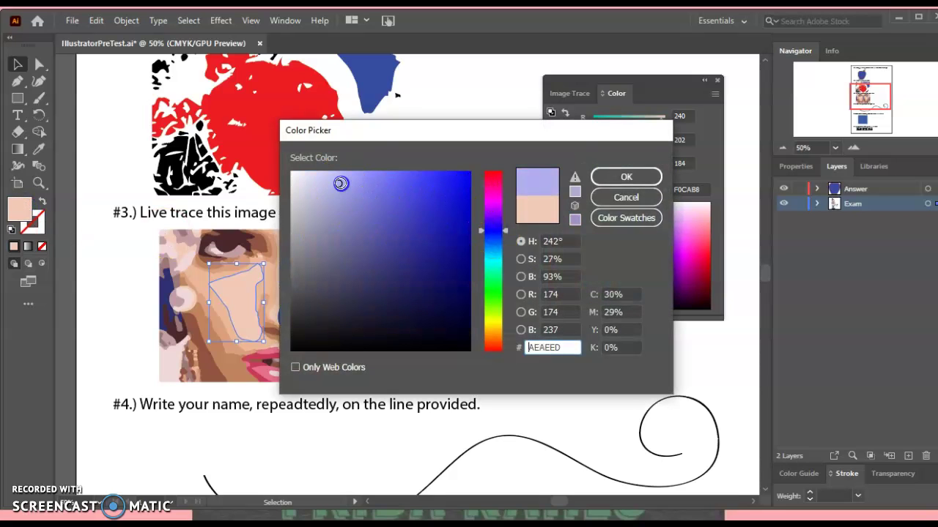
left_click(607, 176)
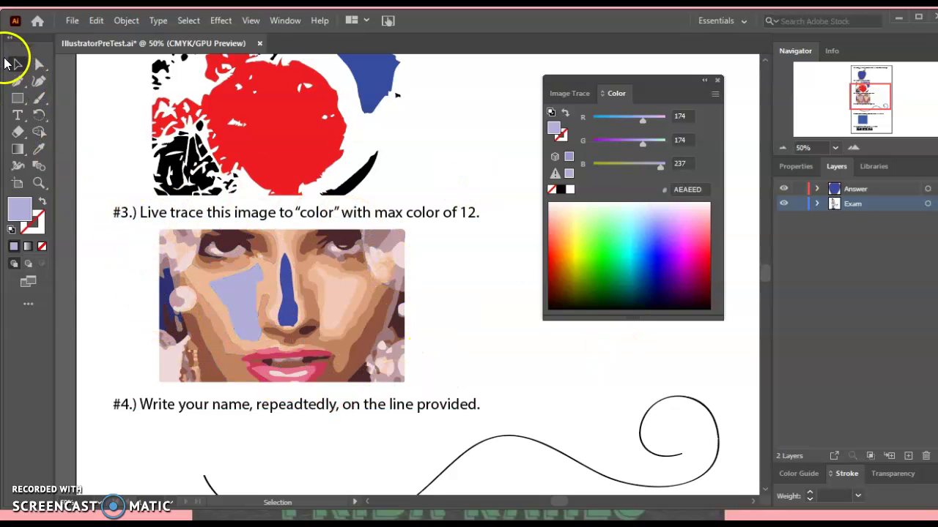
Select all the shapes of the recolored face image and group them.
left_click_drag(175, 249, 412, 344)
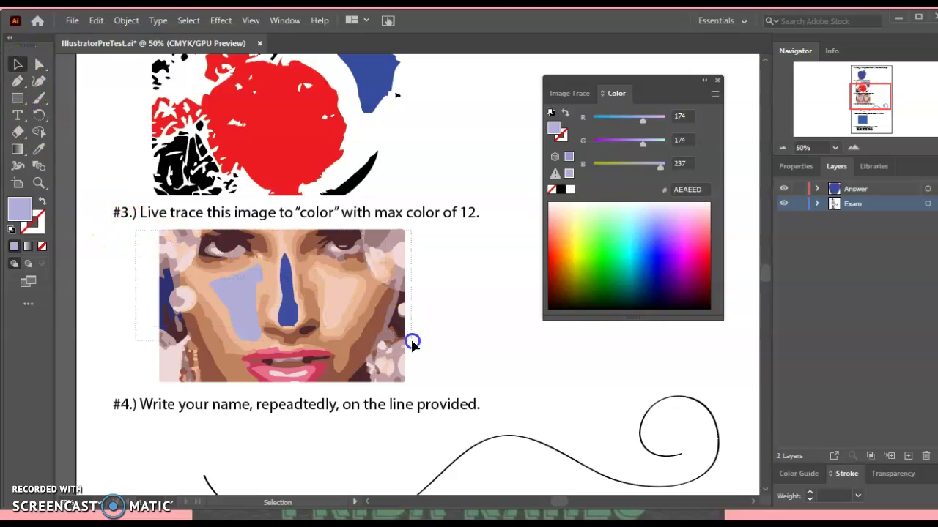
left_click_drag(435, 389, 435, 385)
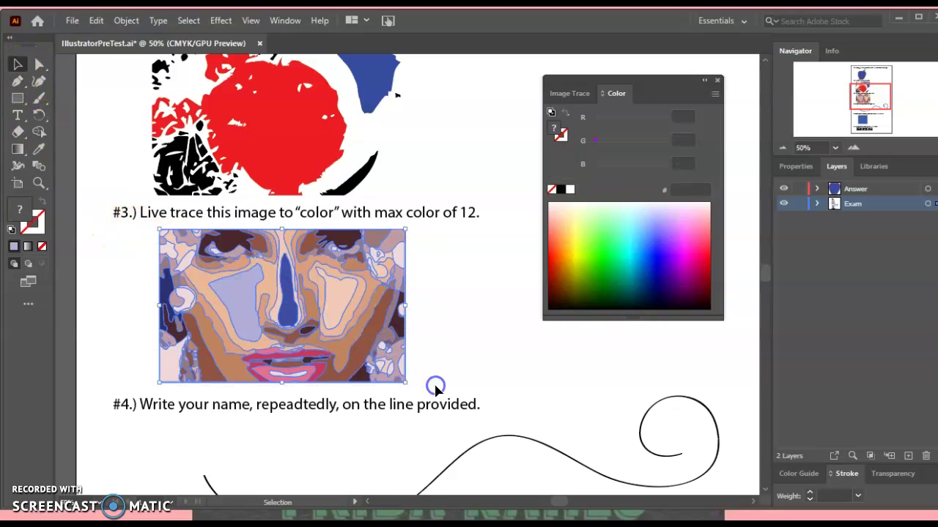
right_click(261, 270)
left_click(292, 378)
left_click(452, 354)
Move the grouped face image aside and back beneath the exercise #3 instruction to check that it moves as one object.
left_click_drag(240, 313, 362, 308)
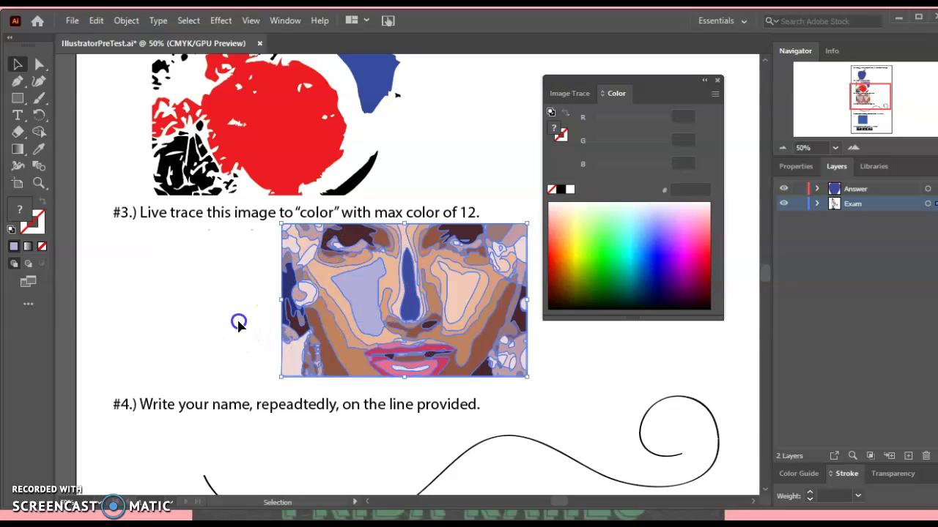
left_click(238, 322)
left_click_drag(441, 294, 312, 295)
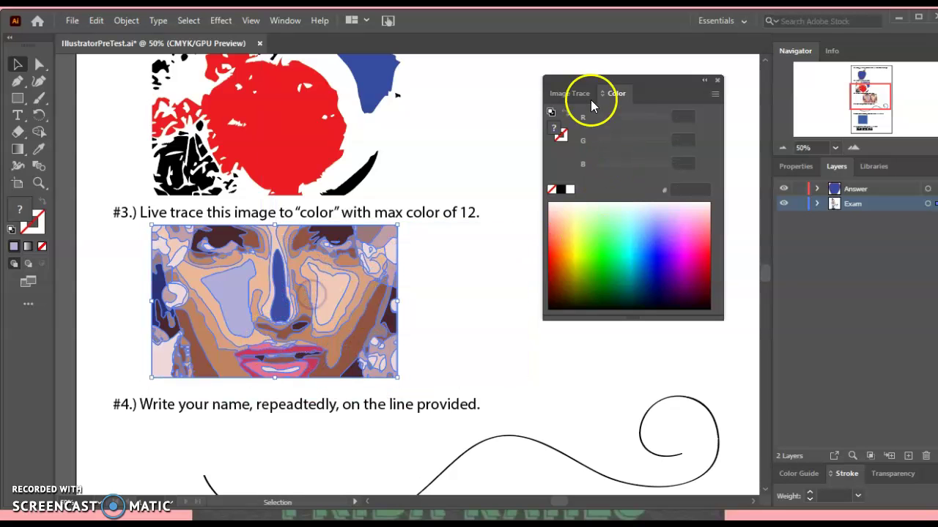
Dock the floating Image Trace and Color settings together with the Color Guide, Stroke and Transparency settings.
left_click_drag(579, 74, 811, 484)
scroll(557, 334, "down", 5)
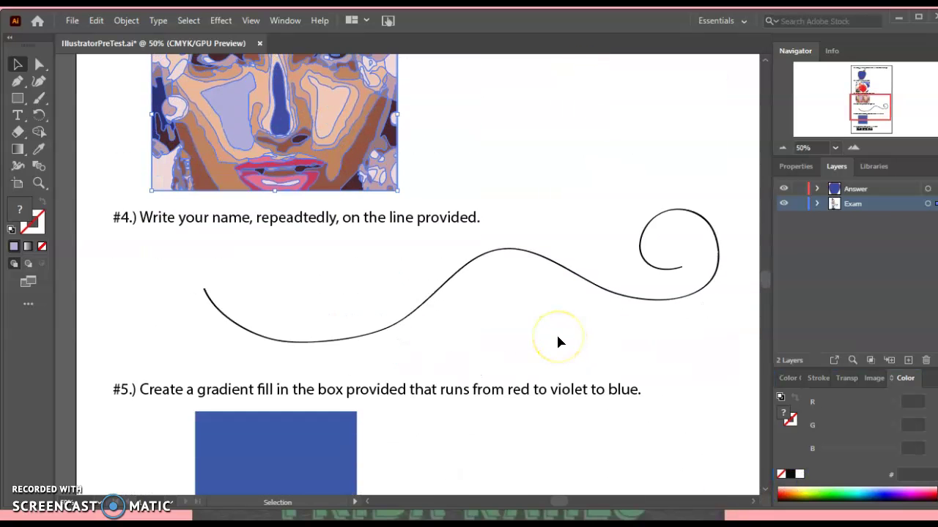
scroll(557, 341, "down", 1)
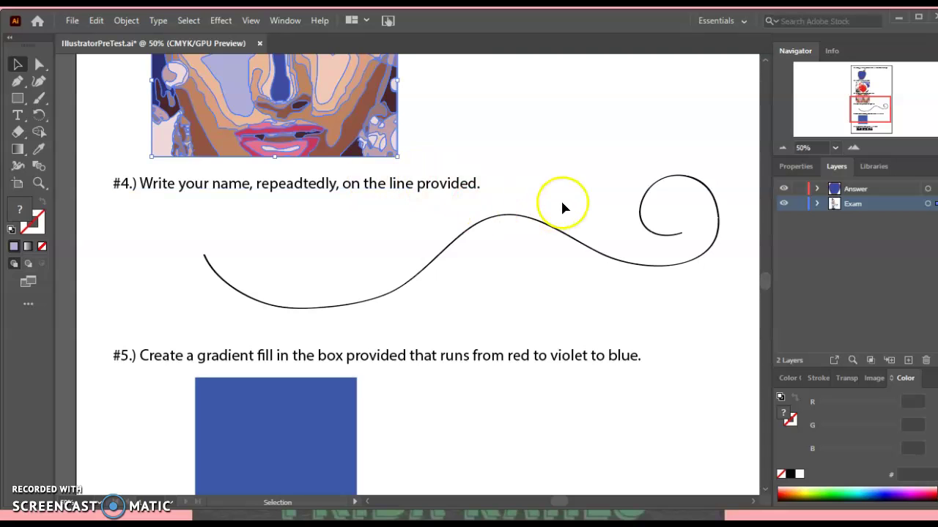
Deselect the face image and write the surname repeatedly along the curved line of exercise #4 with Type on a Path.
left_click(798, 207)
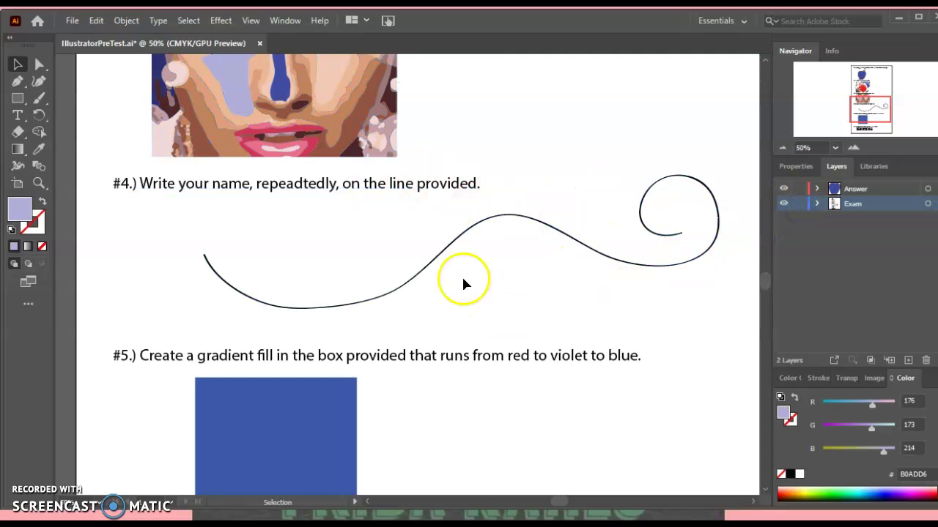
left_click(19, 119)
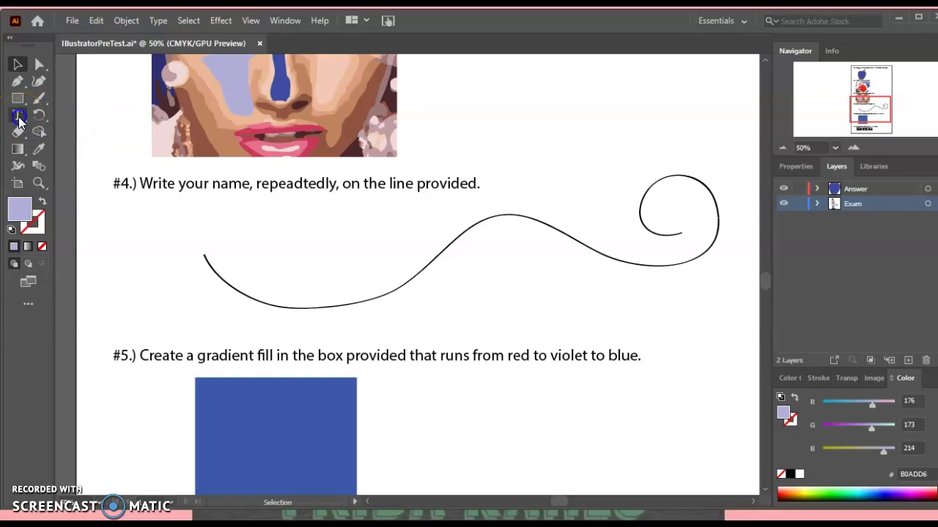
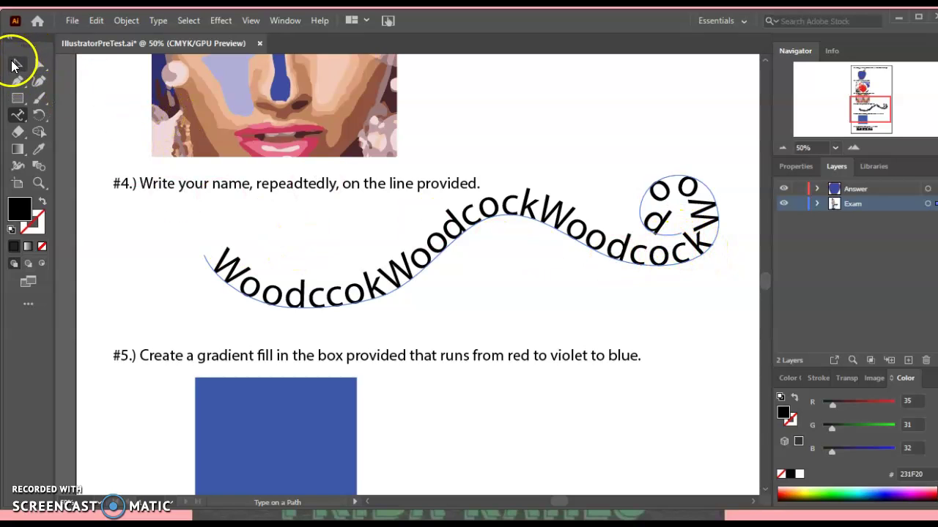
left_click(15, 66)
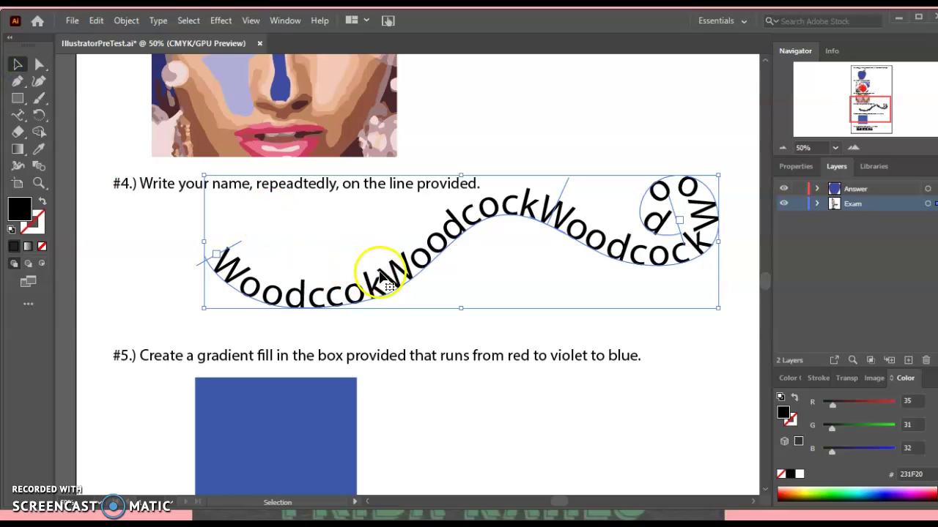
Set the text on the curved line to the Bradley Hand ITC font and give it a pinkish-red fill of E8255D.
left_click(157, 22)
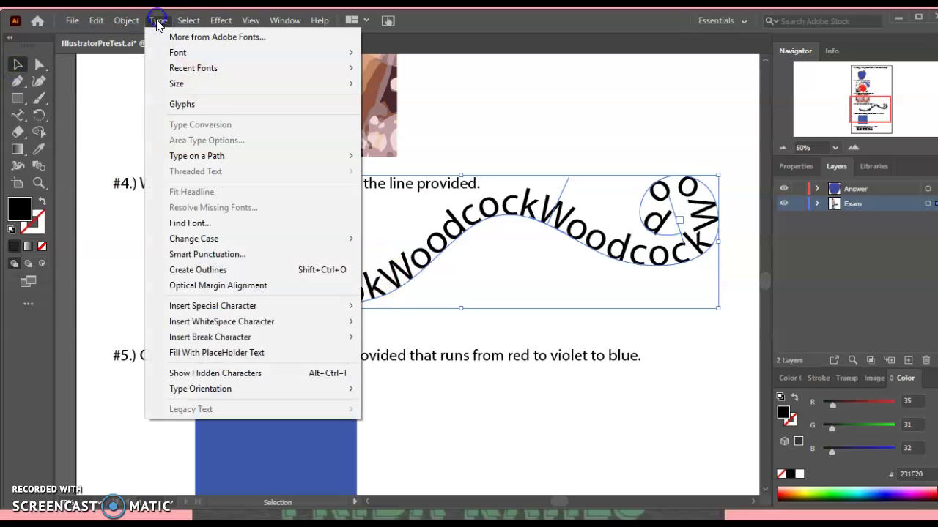
mouse_move(183, 55)
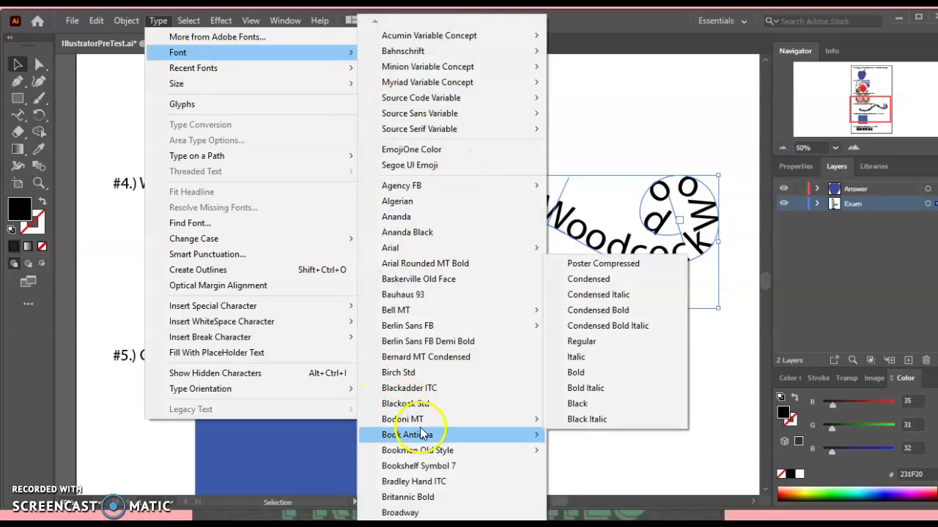
left_click(424, 484)
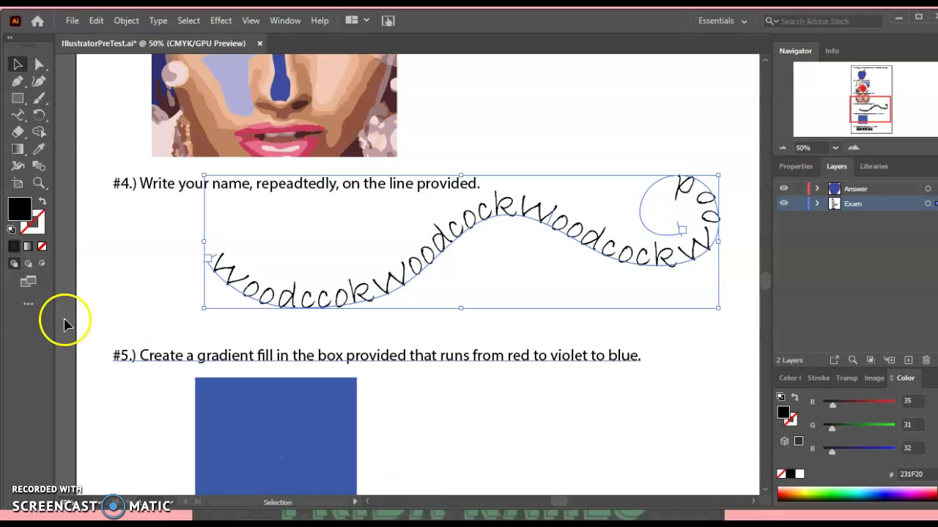
double_click(21, 211)
left_click(441, 187)
left_click(627, 177)
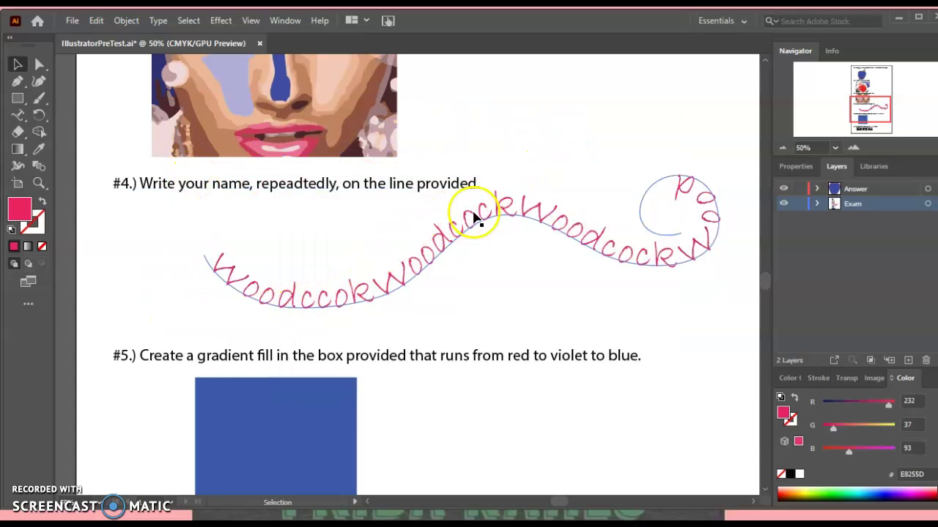
Fill the blue box of exercise #5 with the default linear gradient and place the Gradient and Color settings side by side.
scroll(412, 378, "down", 2)
scroll(408, 387, "down", 3)
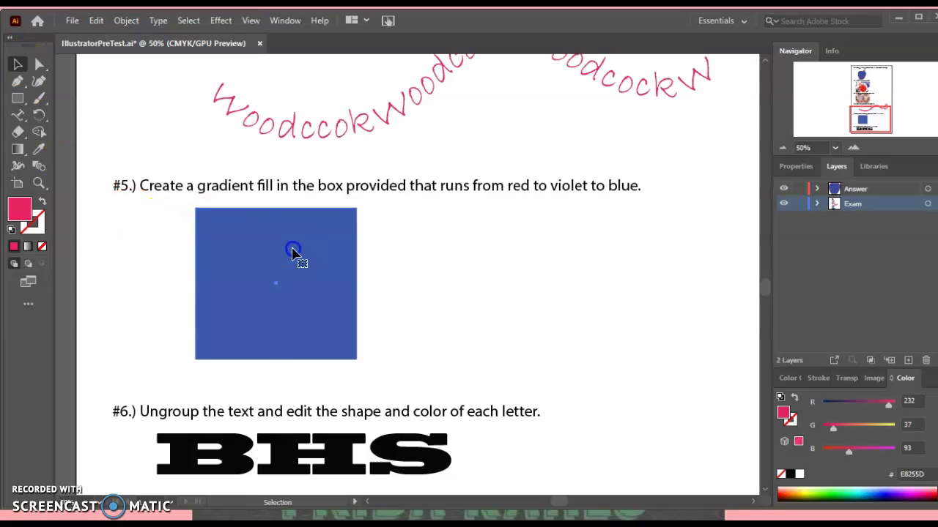
left_click(291, 253)
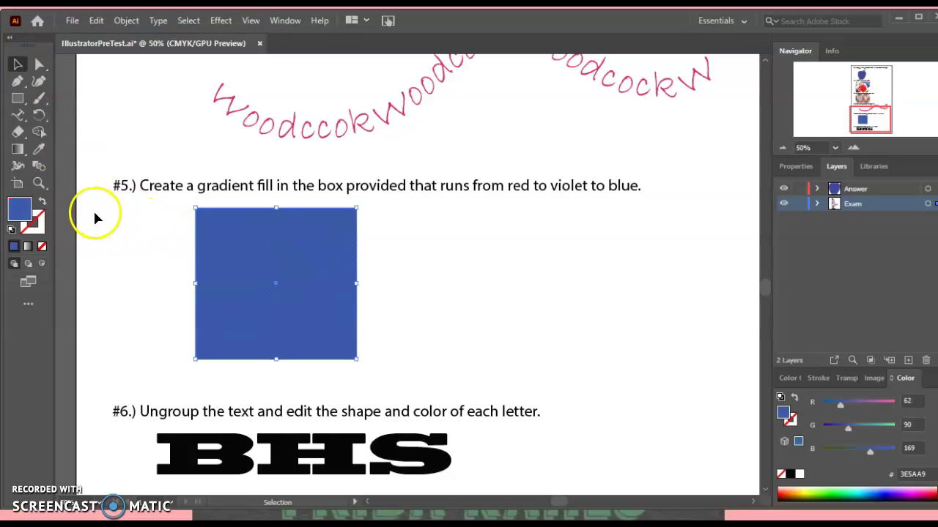
left_click(30, 250)
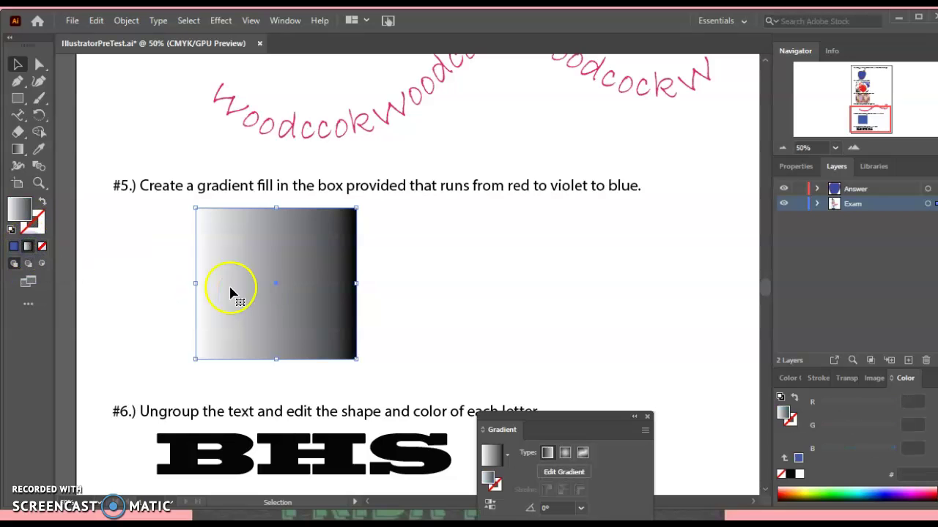
left_click_drag(515, 415, 567, 113)
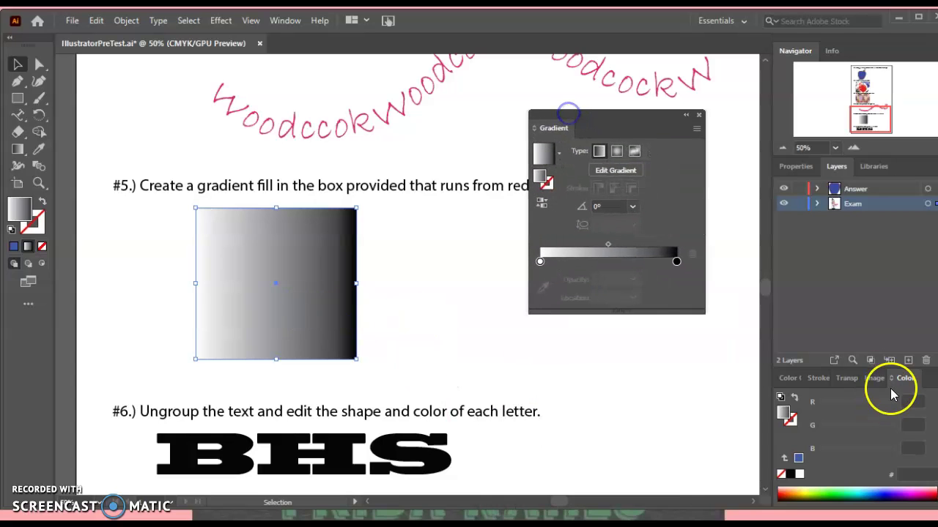
mouse_move(901, 380)
left_mouse_down()
mouse_move(447, 190)
mouse_move(382, 119)
mouse_move(388, 113)
left_mouse_up()
left_click_drag(599, 136, 632, 126)
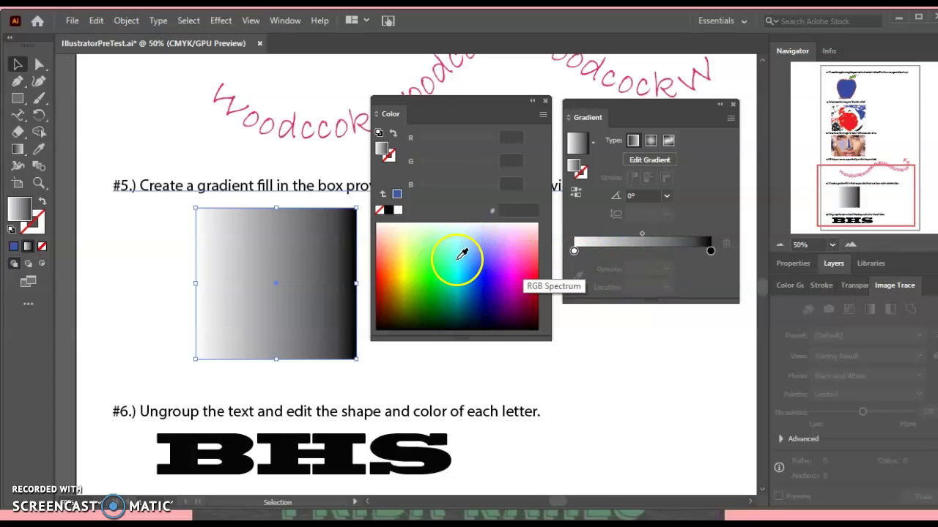
Switch the gradient's white start stop to the RGB color model and set it to red B90004.
left_click(576, 252)
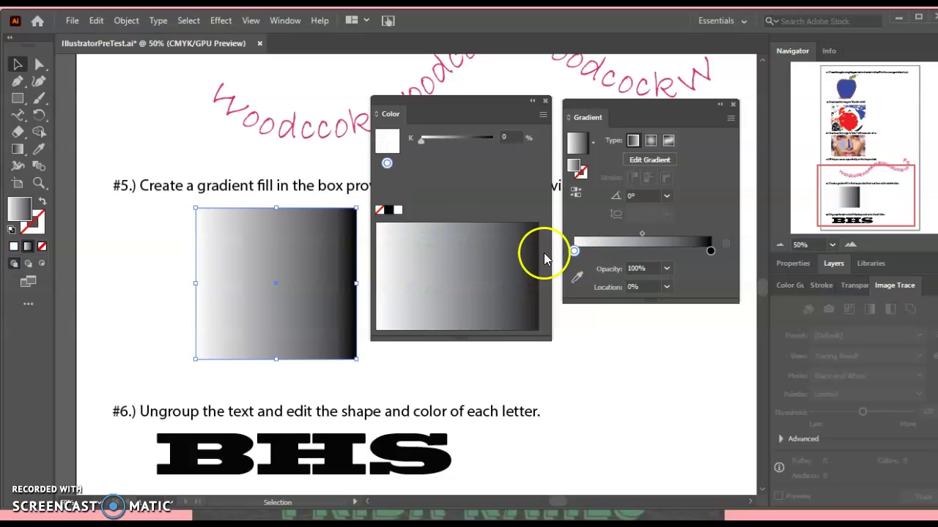
left_click(543, 117)
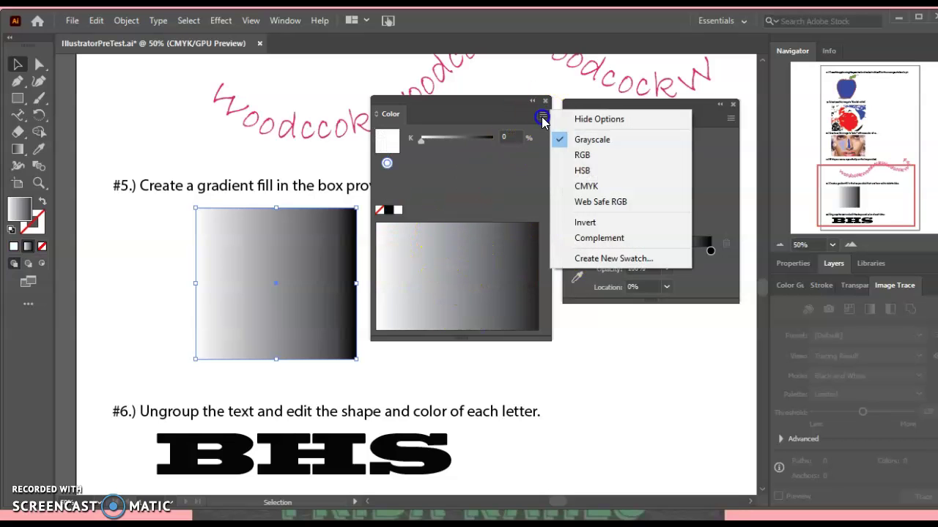
left_click(580, 157)
left_click(533, 280)
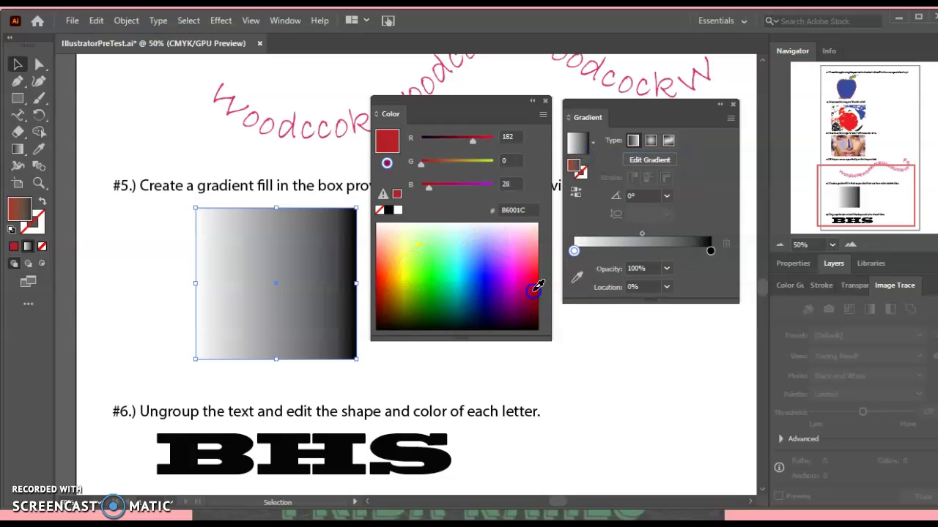
mouse_move(536, 281)
left_mouse_down()
mouse_move(528, 290)
mouse_move(540, 290)
left_mouse_up()
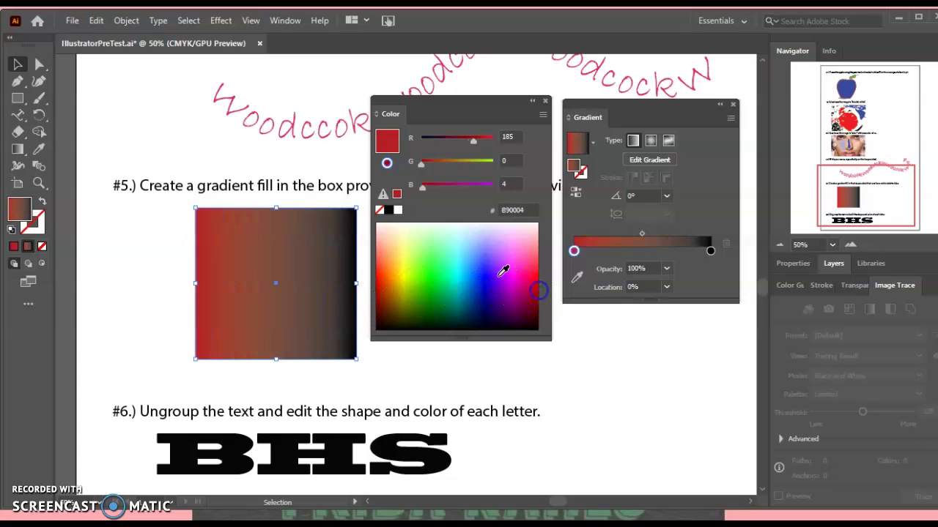
Replace the gradient's black end stop with a blue one (C 85.88, M 72.94, Y 0, K 0) at the 100% location.
left_click(652, 251)
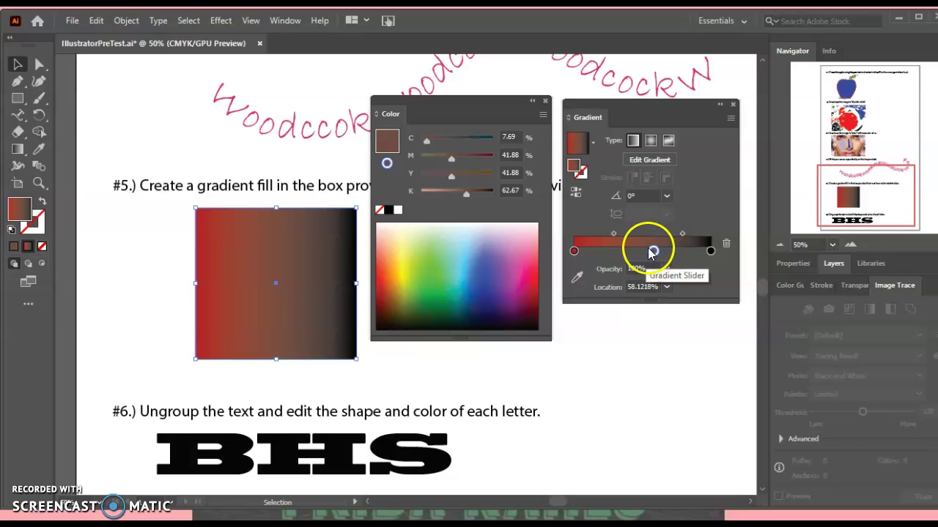
left_click_drag(517, 261, 477, 272)
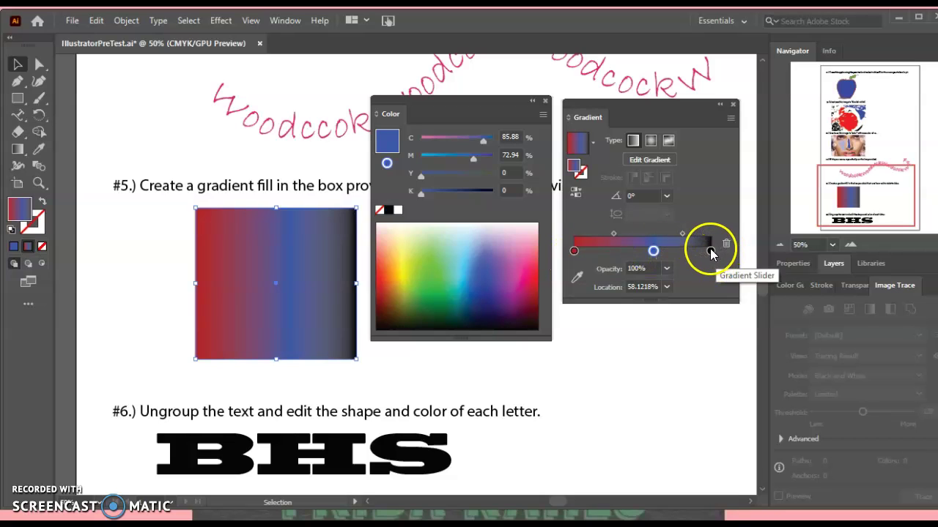
left_click_drag(710, 253, 711, 347)
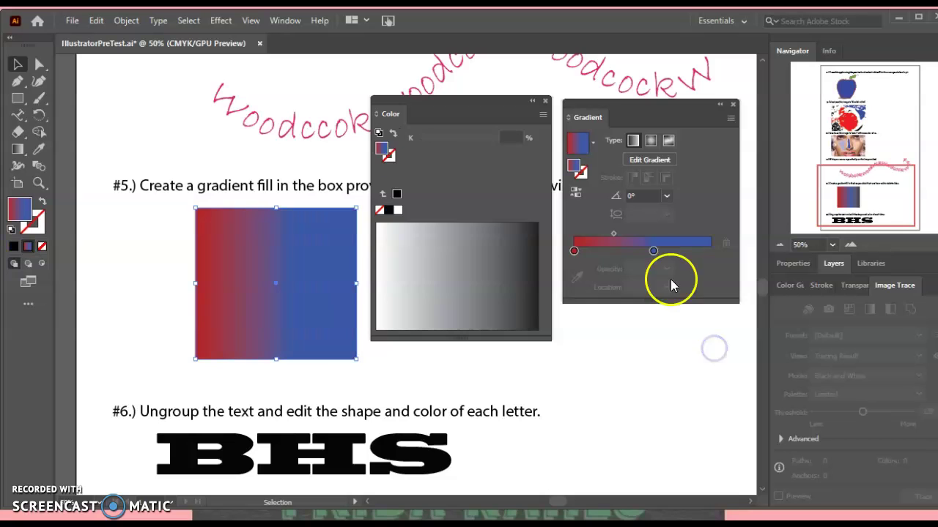
left_click_drag(653, 253, 704, 255)
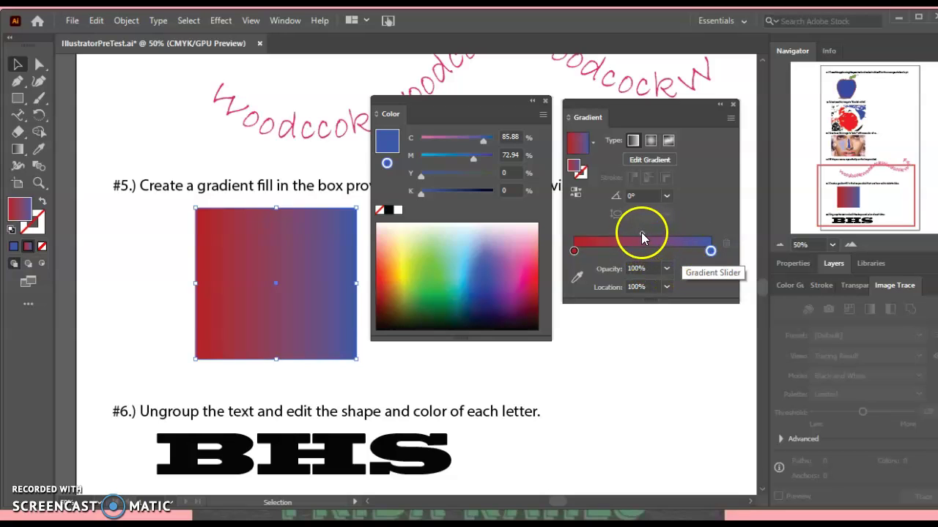
Shift the midpoint between the red and blue gradient stops to about 45% and dock the Color and Gradient settings.
left_click_drag(710, 251, 636, 235)
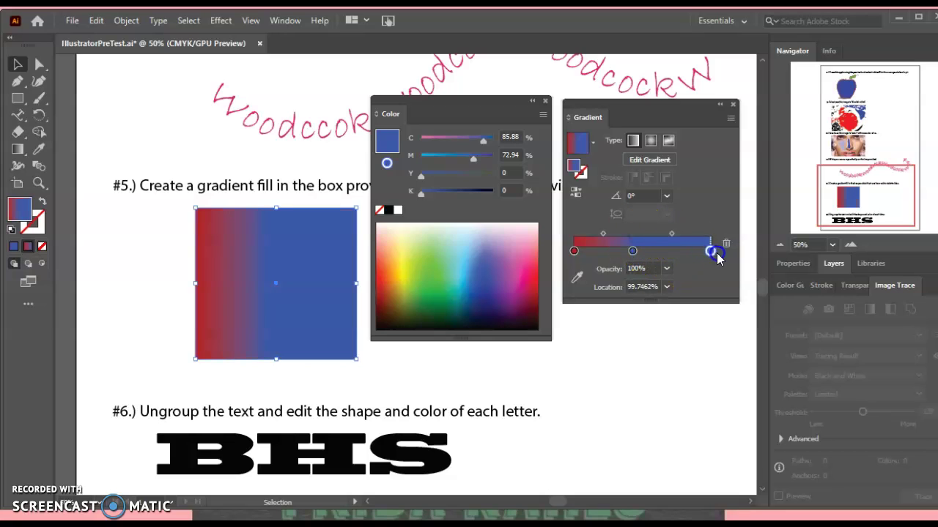
left_click_drag(630, 250, 640, 282)
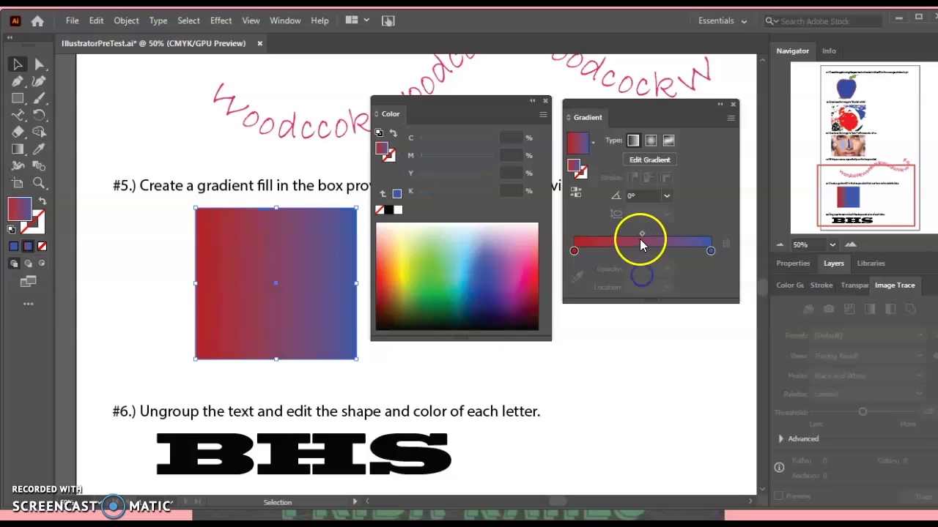
left_click_drag(643, 231, 634, 233)
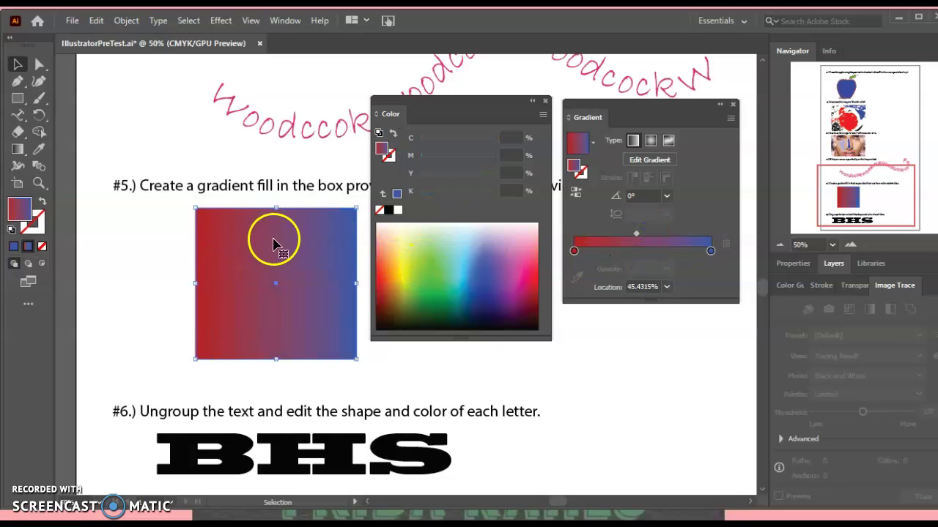
left_click_drag(418, 102, 847, 506)
Select the BHS text beneath the exercise #6 instruction and convert it to outlines.
scroll(476, 341, "down", 2)
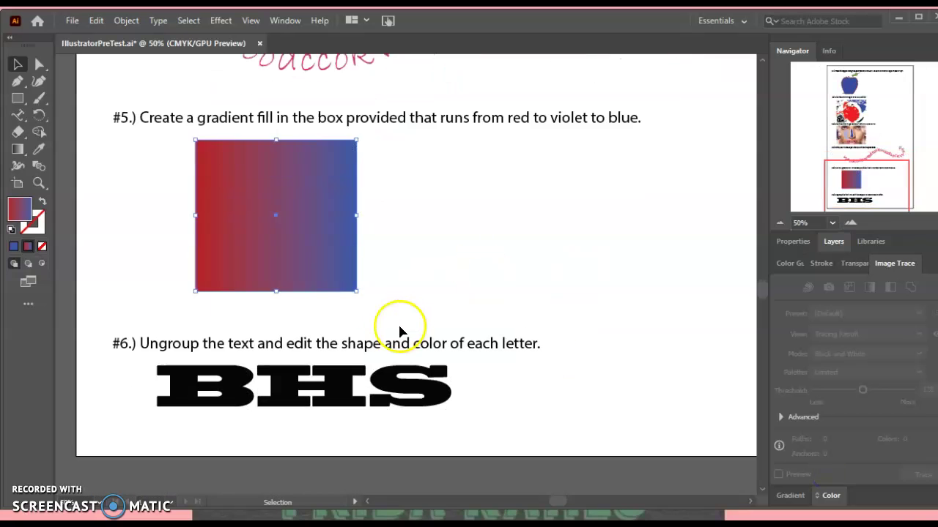
scroll(399, 329, "down", 2)
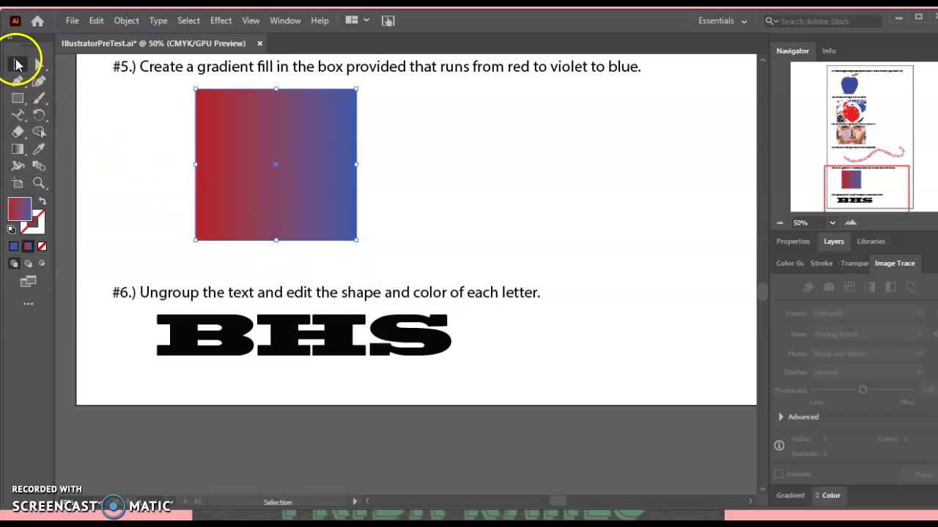
left_click(310, 356)
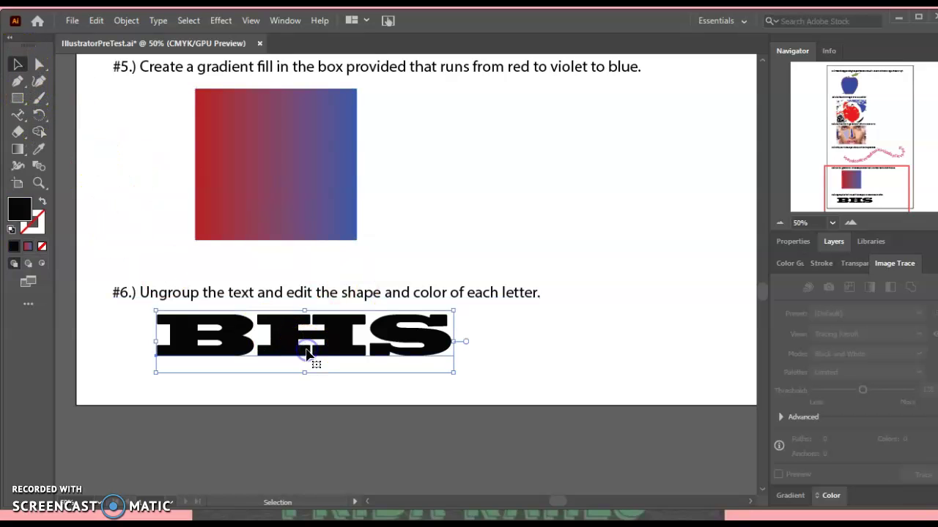
left_click(849, 223)
left_click(850, 223)
left_click_drag(876, 197, 852, 199)
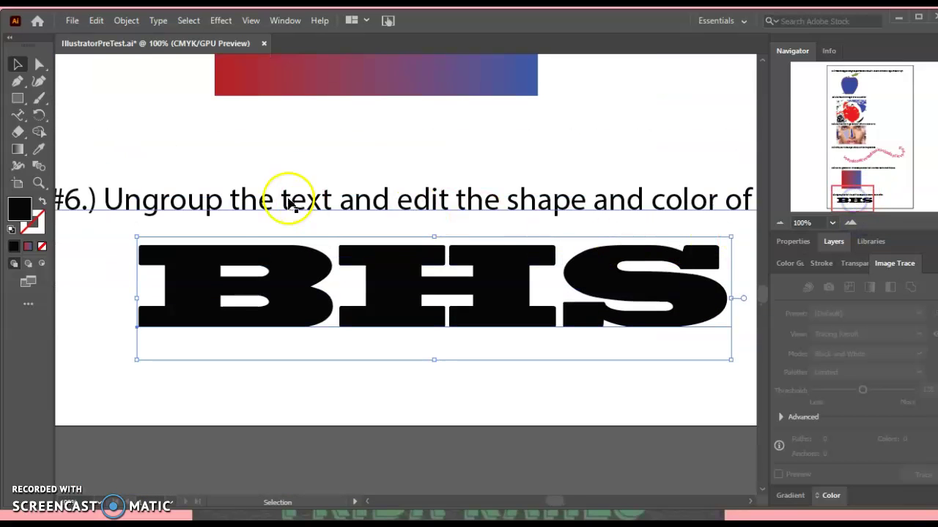
right_click(289, 233)
mouse_move(291, 273)
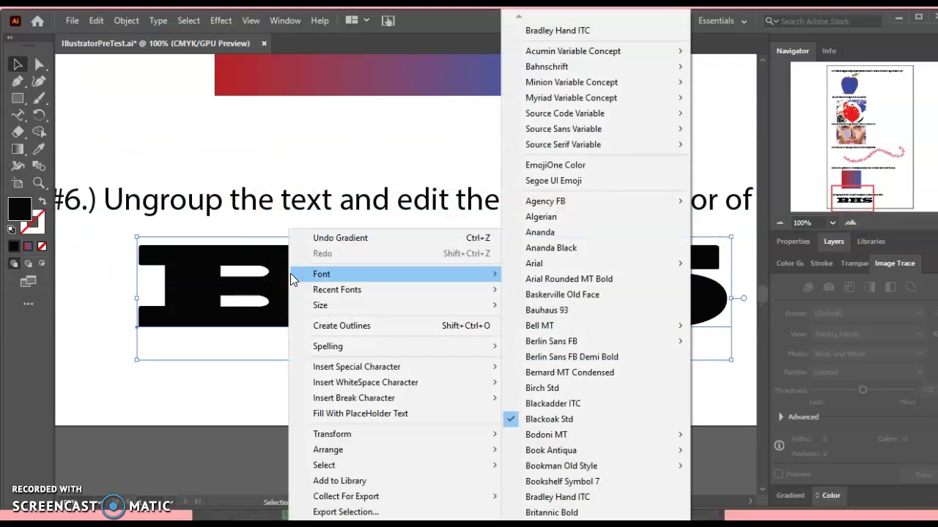
left_click(324, 326)
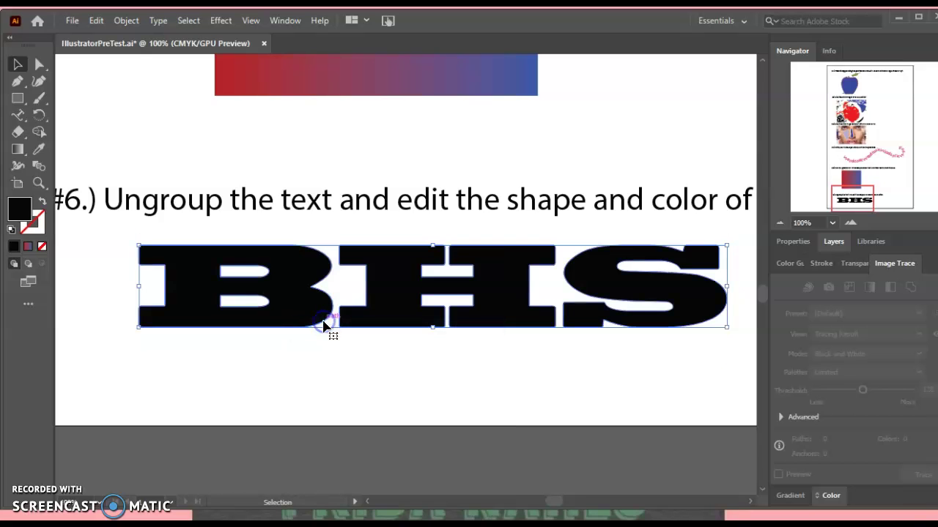
Ungroup the outlined BHS letters and deselect them.
right_click(290, 279)
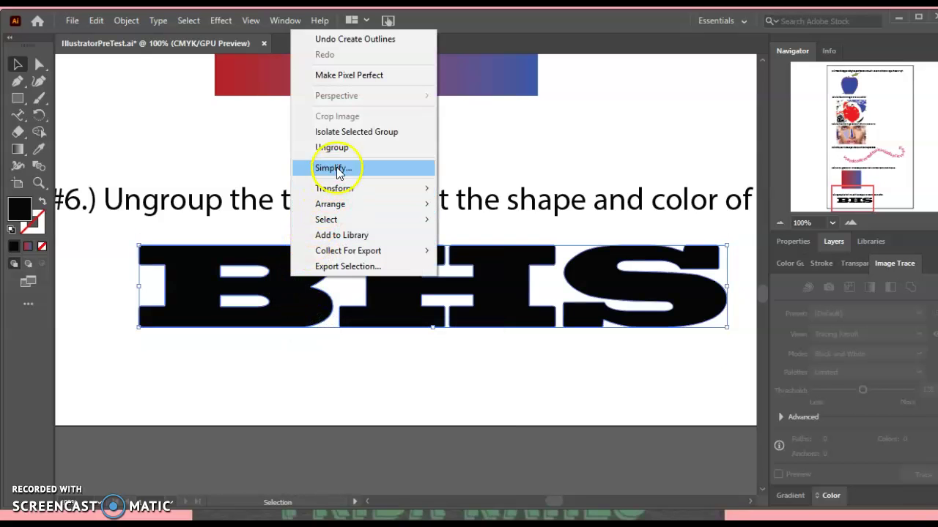
left_click(341, 147)
right_click(302, 256)
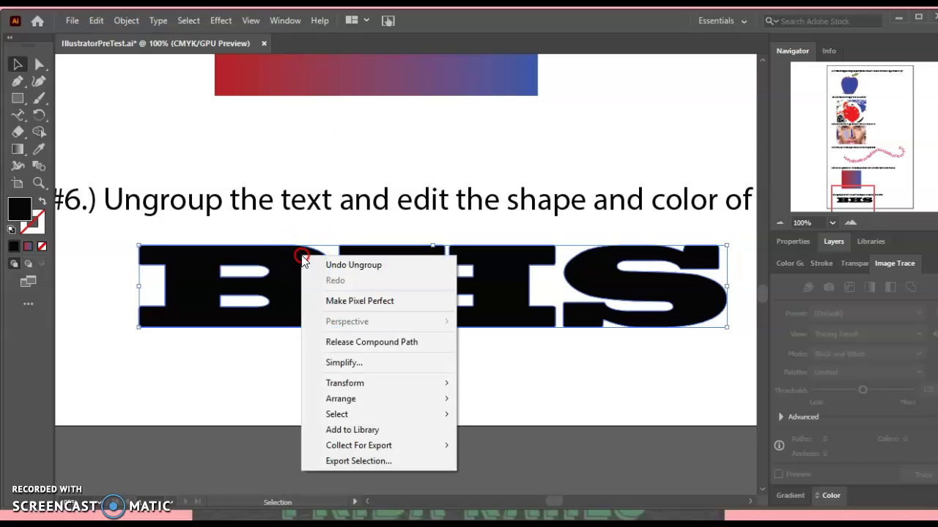
left_click(270, 266)
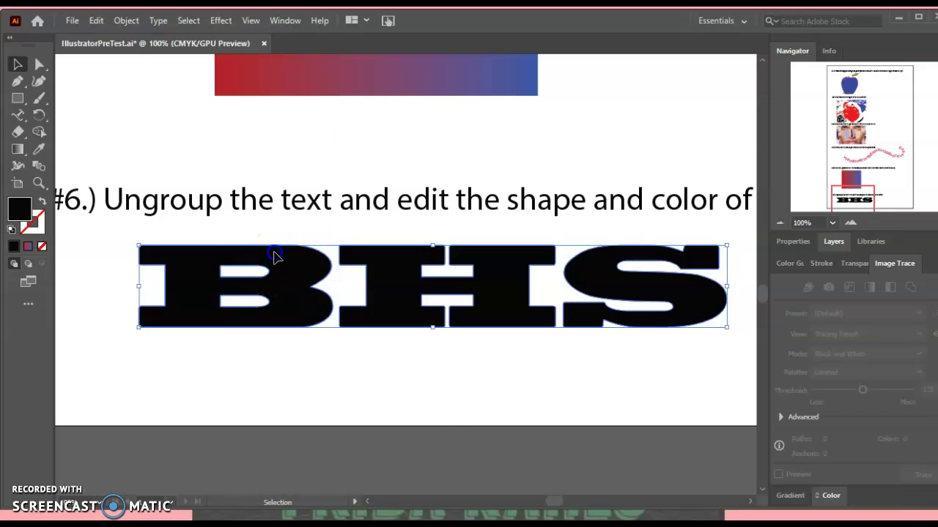
left_click(328, 412)
Spread the separate letters apart by moving the B left, the H slightly down and the S slightly up and right.
left_click_drag(298, 318, 239, 318)
left_click_drag(375, 314, 360, 370)
left_click_drag(597, 283, 605, 269)
left_click_drag(370, 354, 357, 321)
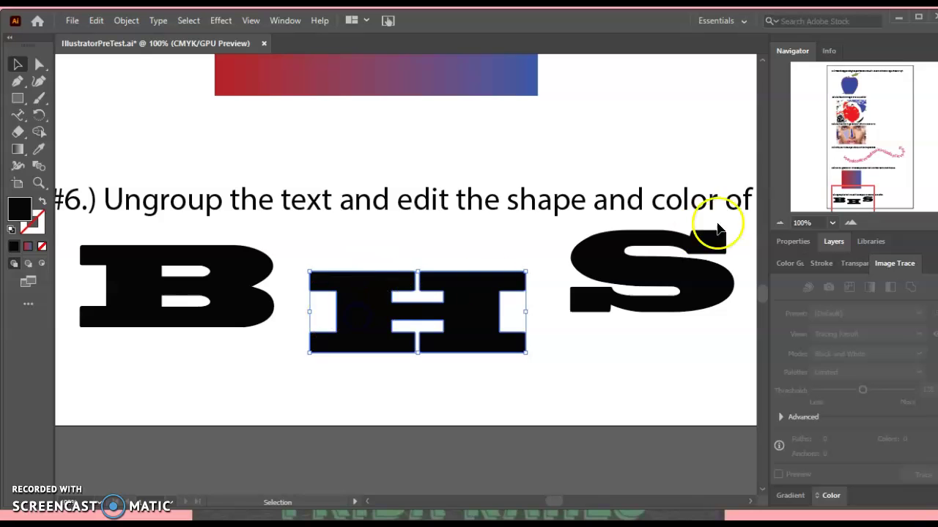
Move the letter H slightly up and toward the B so it sits a little higher than the B.
left_click(854, 226)
left_click(854, 225)
left_click_drag(335, 303, 319, 240)
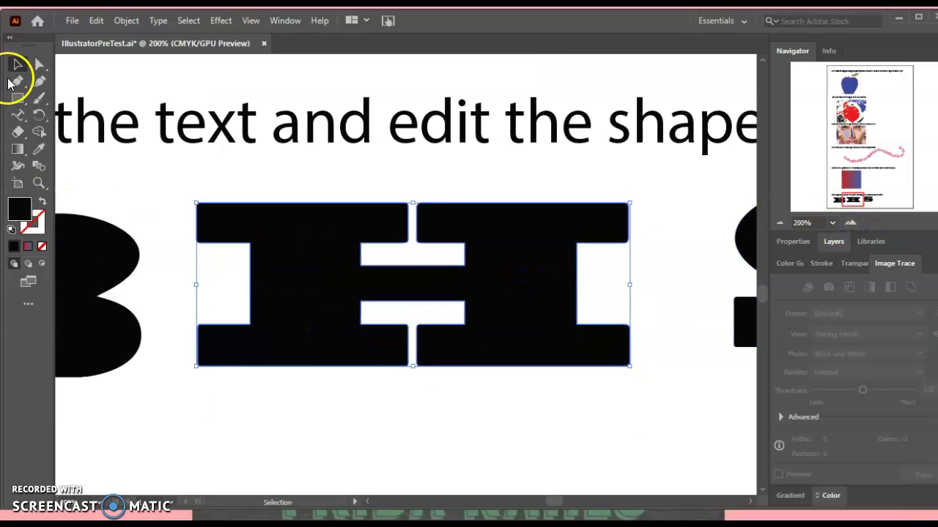
Undo the last move of the letter H and delete the anchor points at its upper-left outer corner with the Pen tool.
left_click(24, 86)
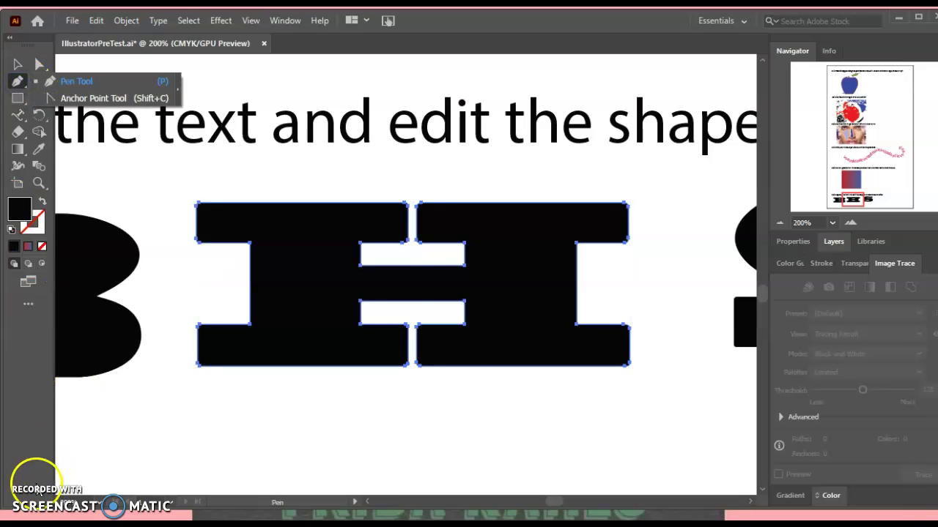
key("ctrl+z")
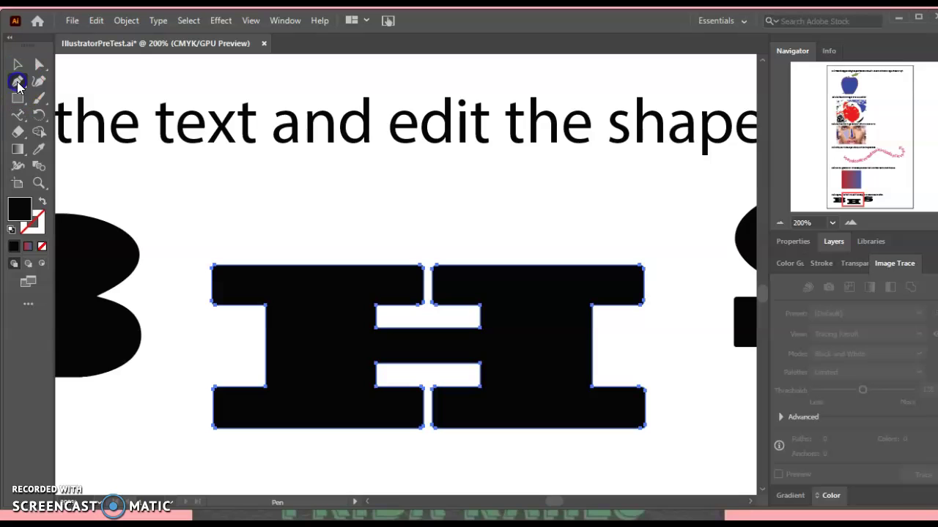
left_click(852, 222)
scroll(123, 220, "down", 3)
left_click(118, 166)
left_click(118, 159)
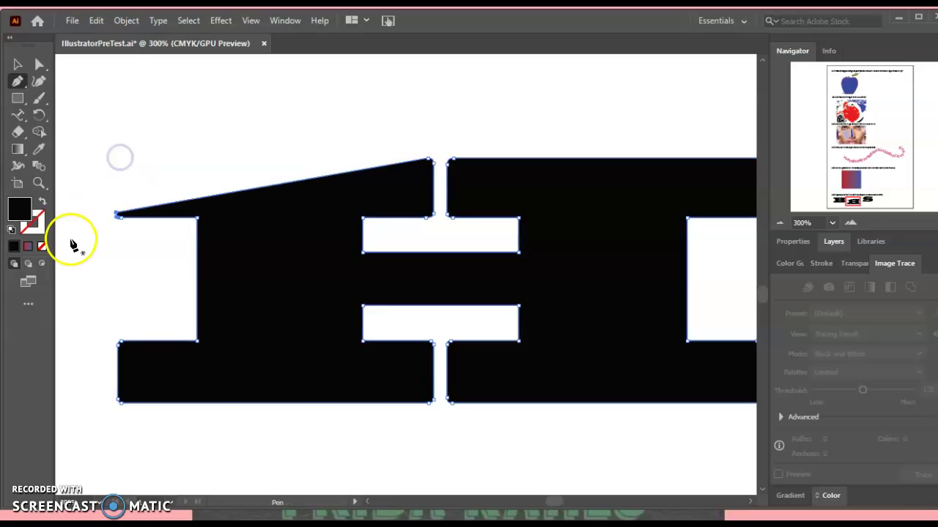
Delete the H's anchor points at the inner corners of both left serifs and at the upper-right corner of the lower notch.
left_click(428, 218)
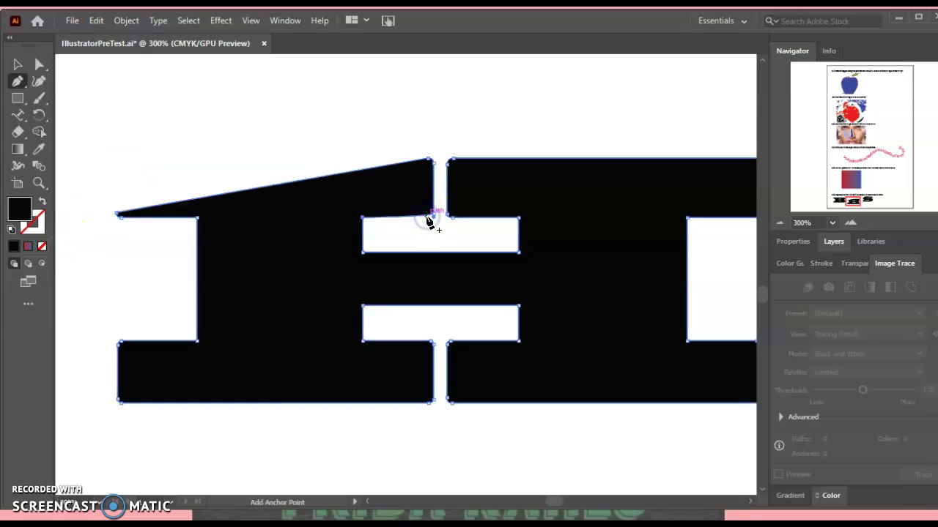
left_click(433, 217)
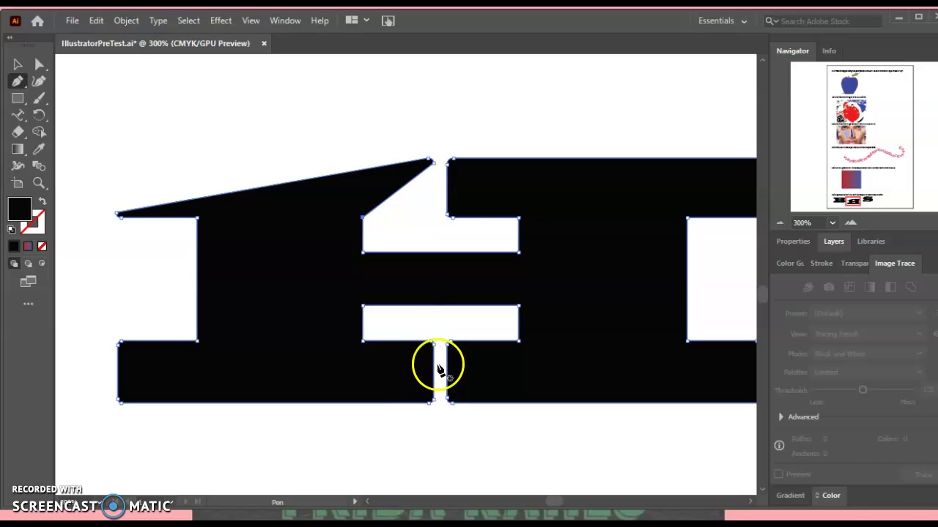
left_click(432, 343)
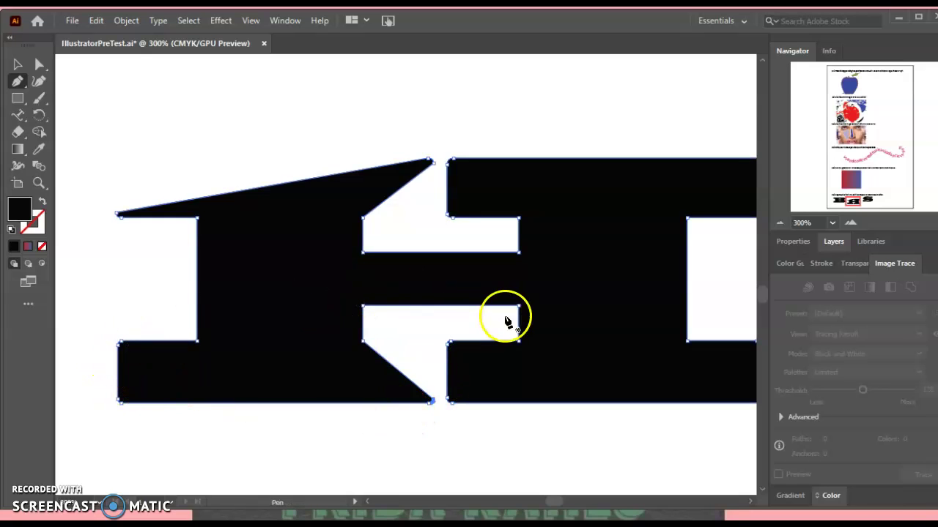
left_click(519, 307)
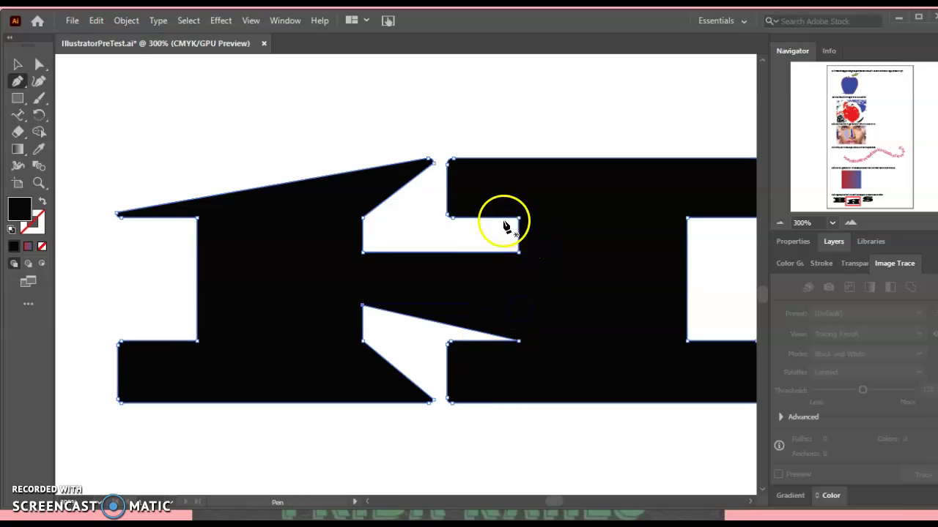
Delete the anchor points at the inner lower corner of the H's upper-right serif and undo the stray pen segment.
left_click(449, 217)
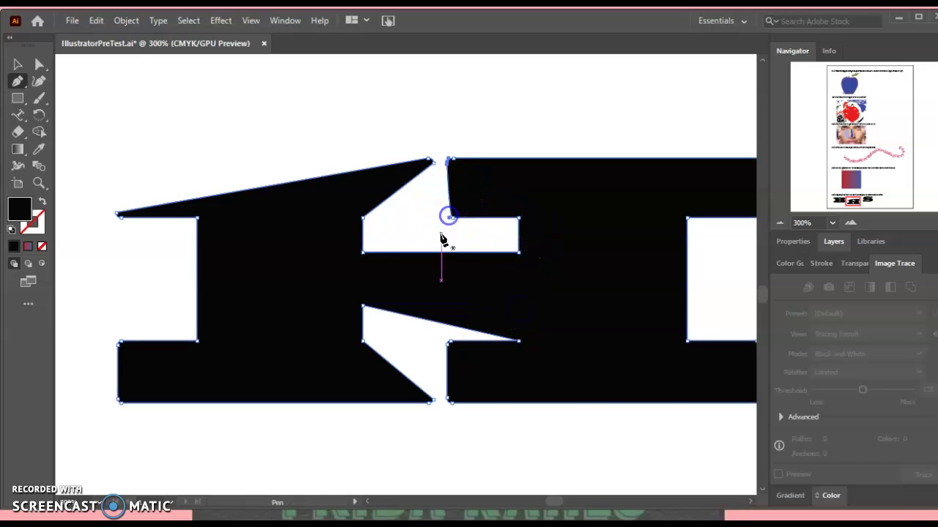
left_click(452, 218)
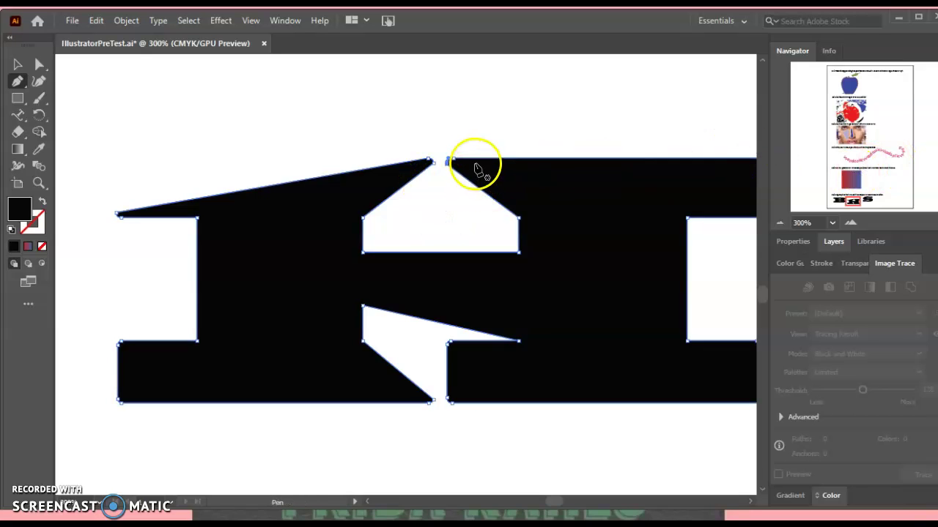
left_click(441, 148)
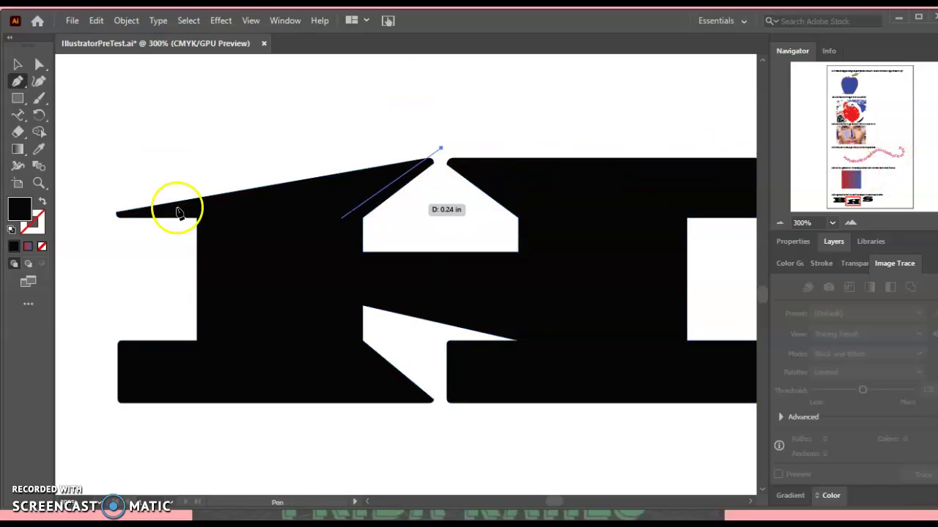
key("ctrl+z")
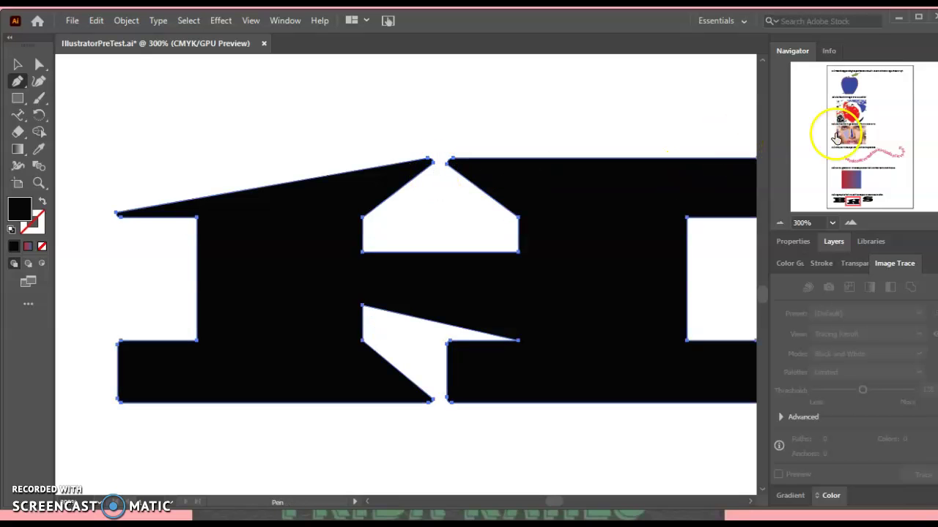
Review the completed exercises #3 to #5 on the page at 33.33% zoom.
left_click(780, 222)
left_click(780, 221)
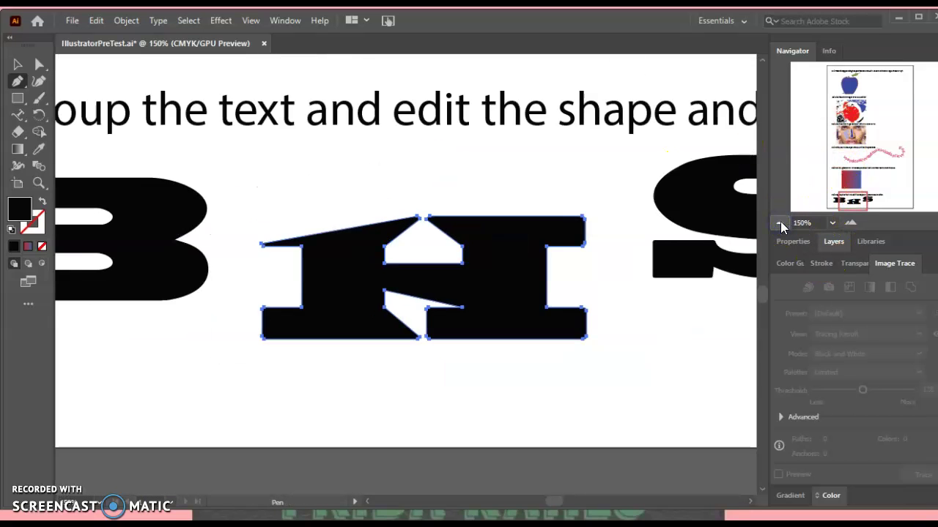
left_click(780, 221)
left_click(780, 222)
left_click(780, 221)
left_click(780, 221)
left_click_drag(850, 192, 874, 159)
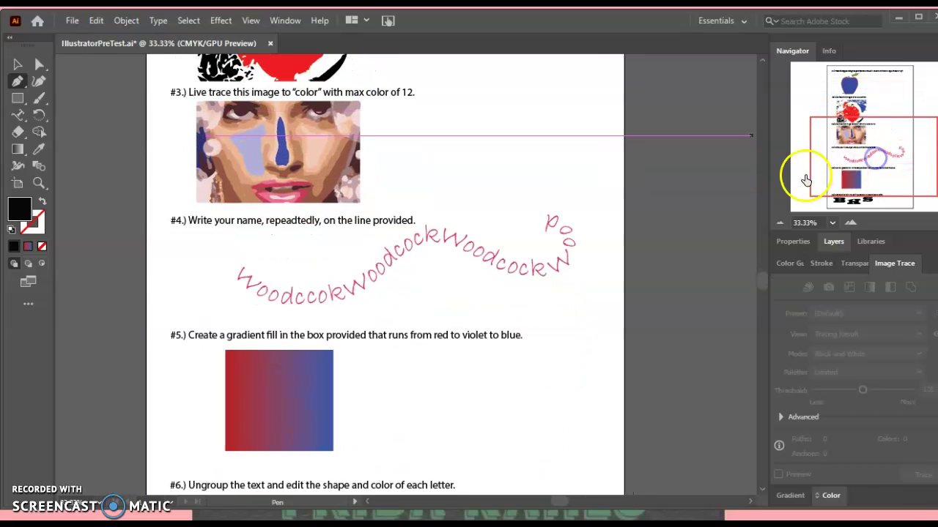